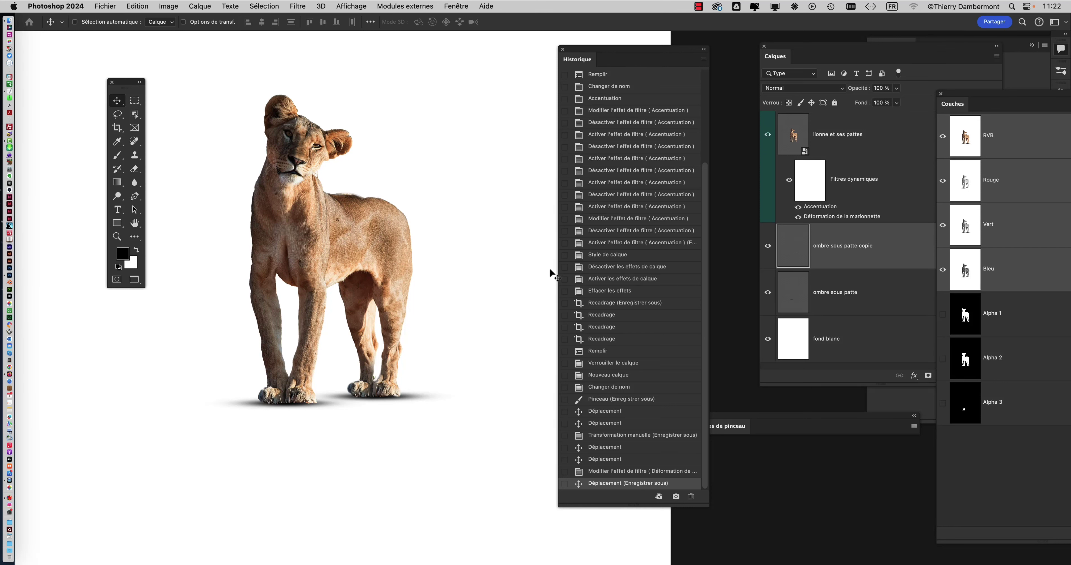
# Zoom and pan along the lioness's paws and shadows, then recentre on the whole lioness
pyautogui.scroll(-1, 424, 308)
pyautogui.scroll(1, 345, 389)
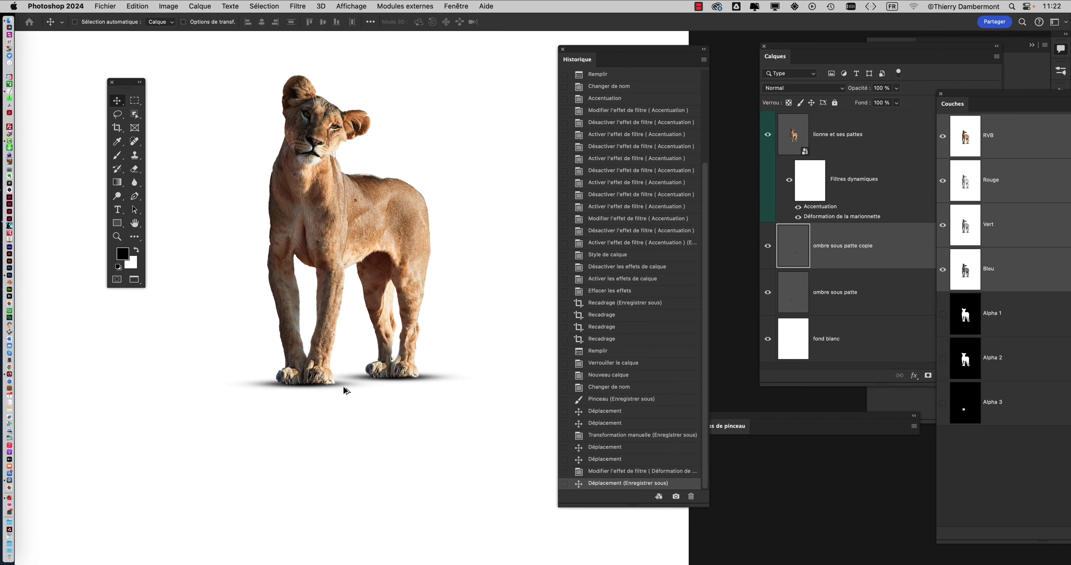
pyautogui.scroll(2, 345, 390)
pyautogui.scroll(1, 412, 397)
pyautogui.moveTo(411, 397); pyautogui.dragTo(368, 397)
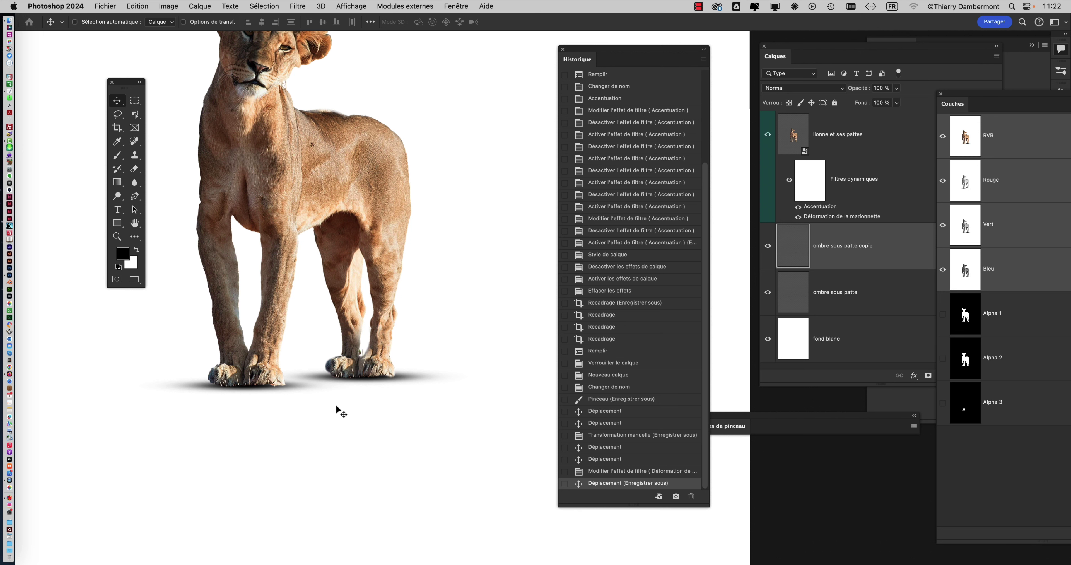
pyautogui.scroll(-1, 340, 408)
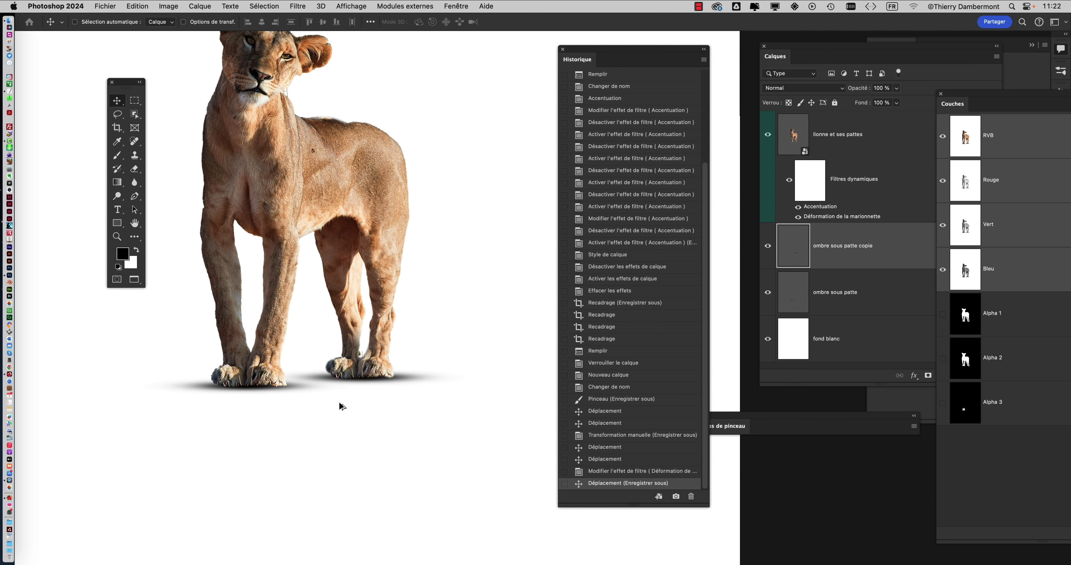
pyautogui.scroll(-1, 340, 408)
pyautogui.scroll(-1, 366, 390)
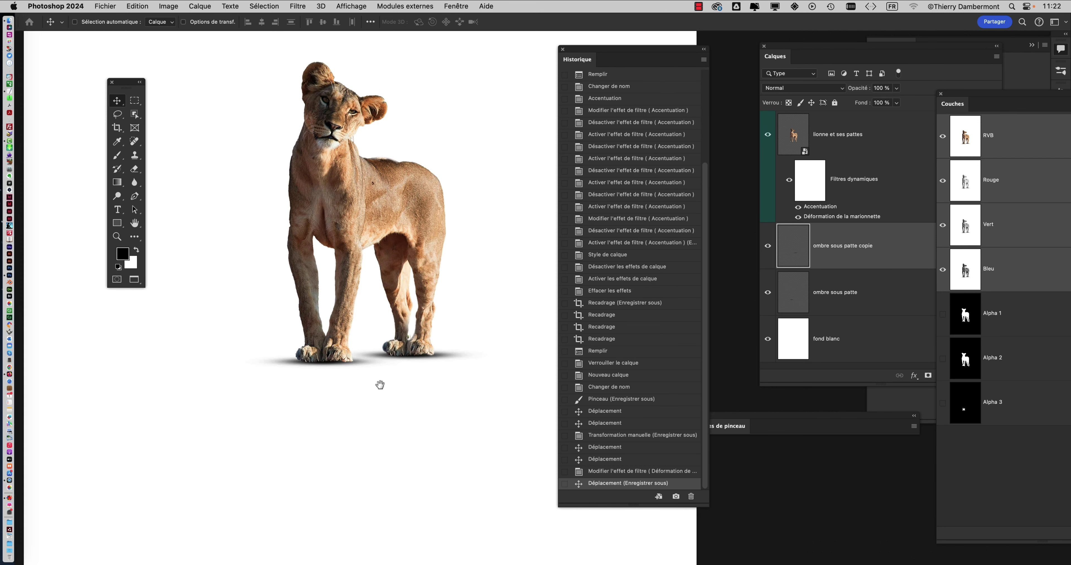
pyautogui.scroll(-1, 375, 389)
pyautogui.moveTo(395, 401); pyautogui.dragTo(356, 400)
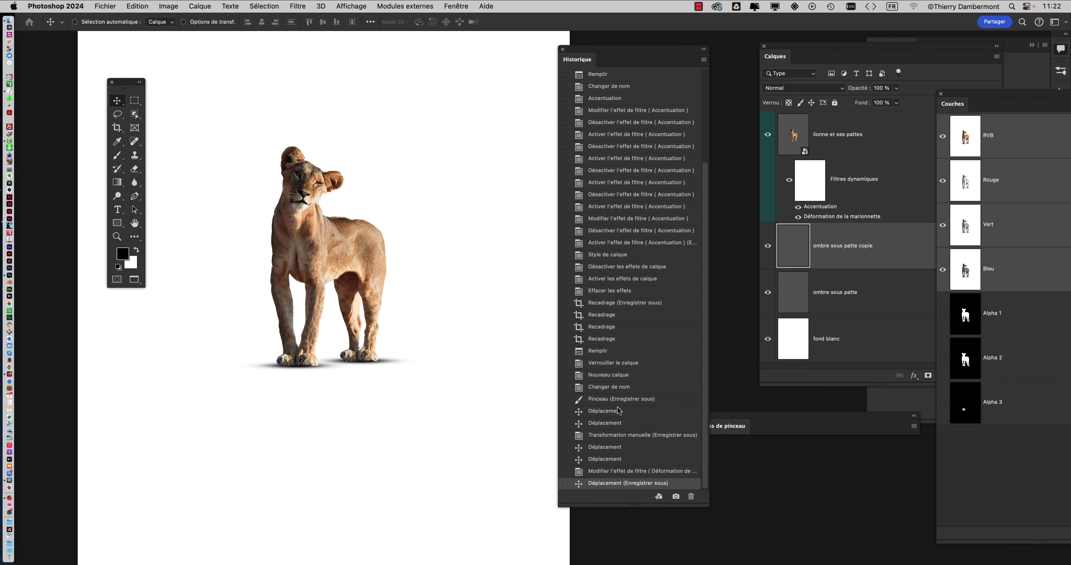
# Close History and duplicate 'ombre sous patte copie' into 'ombre sous patte copie 2'
pyautogui.moveTo(859, 385); pyautogui.dragTo(848, 450)
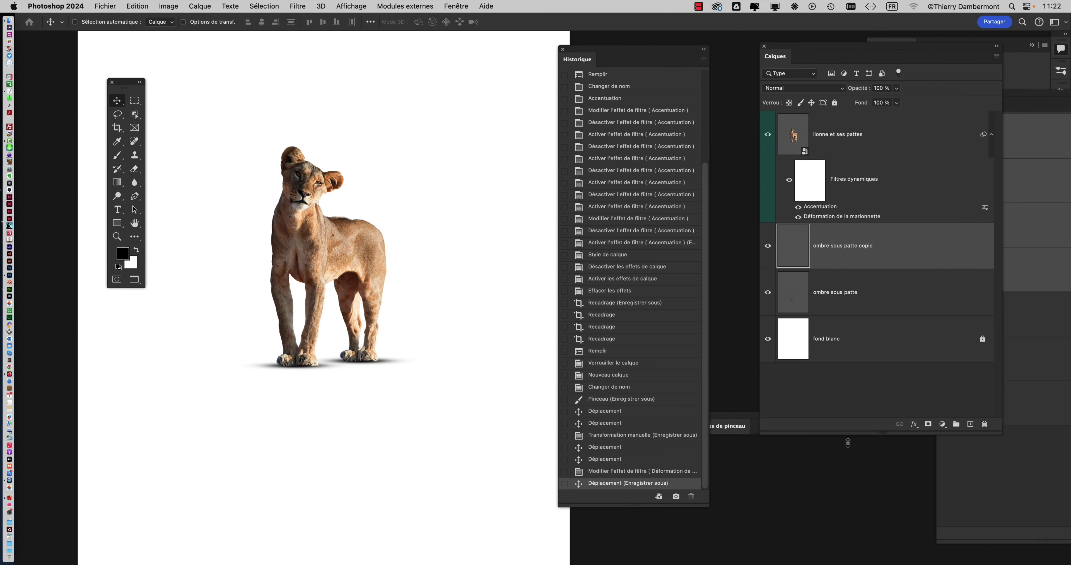
pyautogui.click(563, 49)
pyautogui.moveTo(779, 47); pyautogui.dragTo(590, 53)
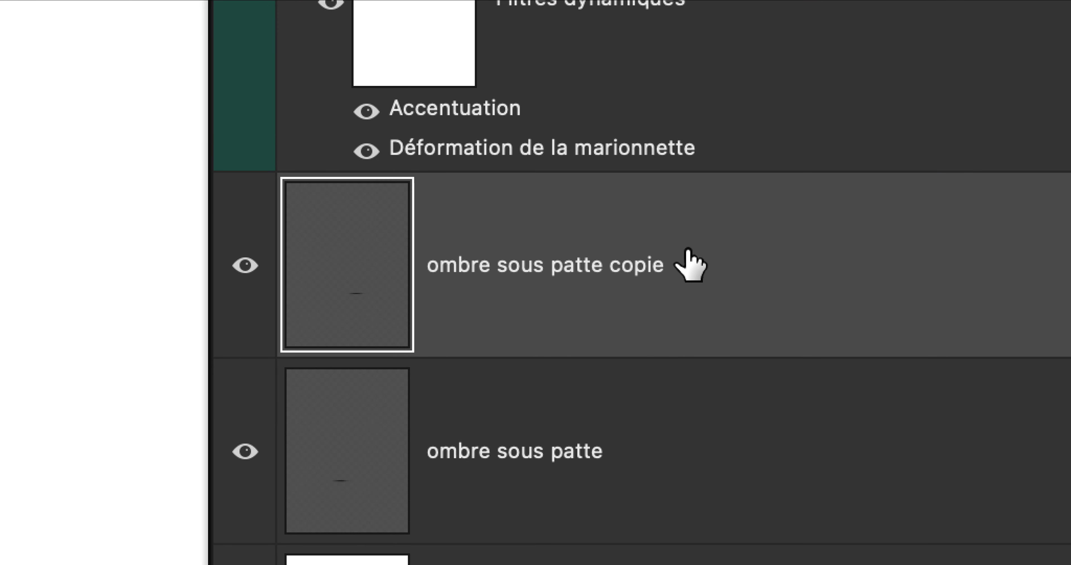
pyautogui.moveTo(688, 256)
pyautogui.mouseDown()
pyautogui.moveTo(762, 370)
pyautogui.moveTo(760, 409)
pyautogui.mouseUp()
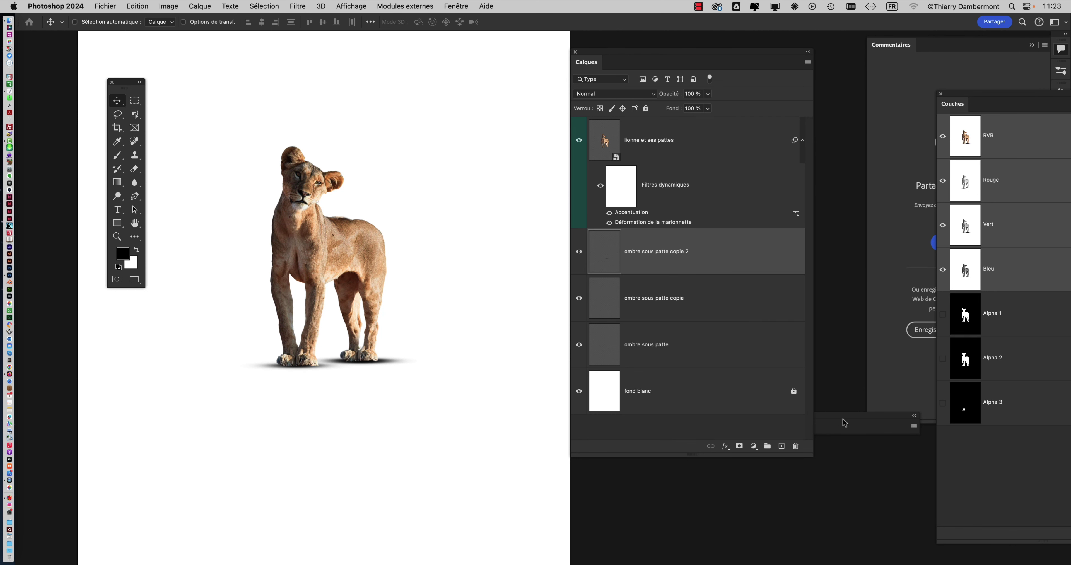
# Close the Brush Settings and Channels panels and collapse Comments
pyautogui.moveTo(845, 420); pyautogui.dragTo(763, 489)
pyautogui.click(750, 473)
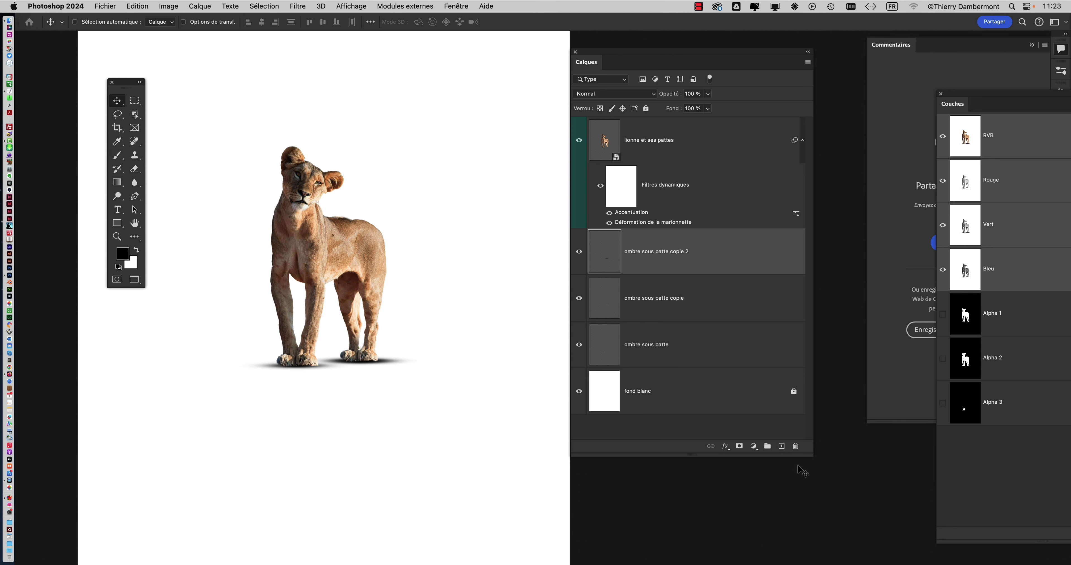
pyautogui.click(1031, 45)
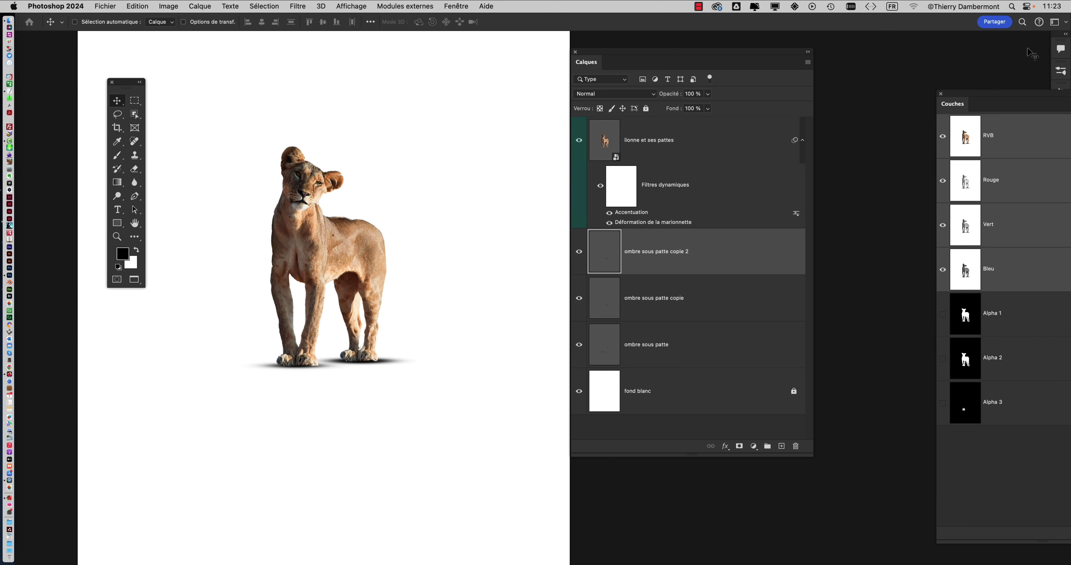
pyautogui.moveTo(956, 91); pyautogui.dragTo(850, 41)
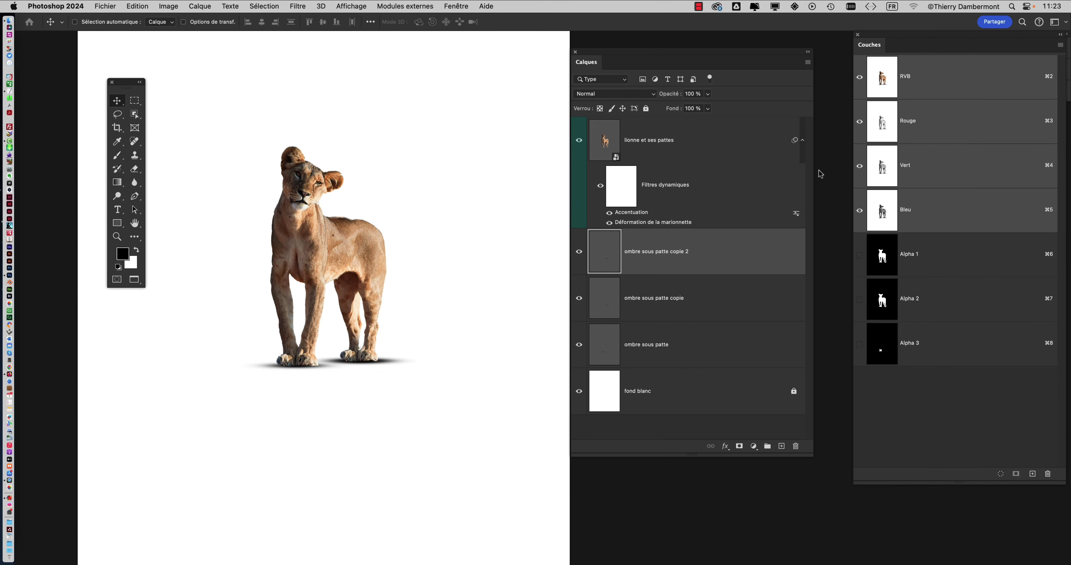
pyautogui.click(858, 36)
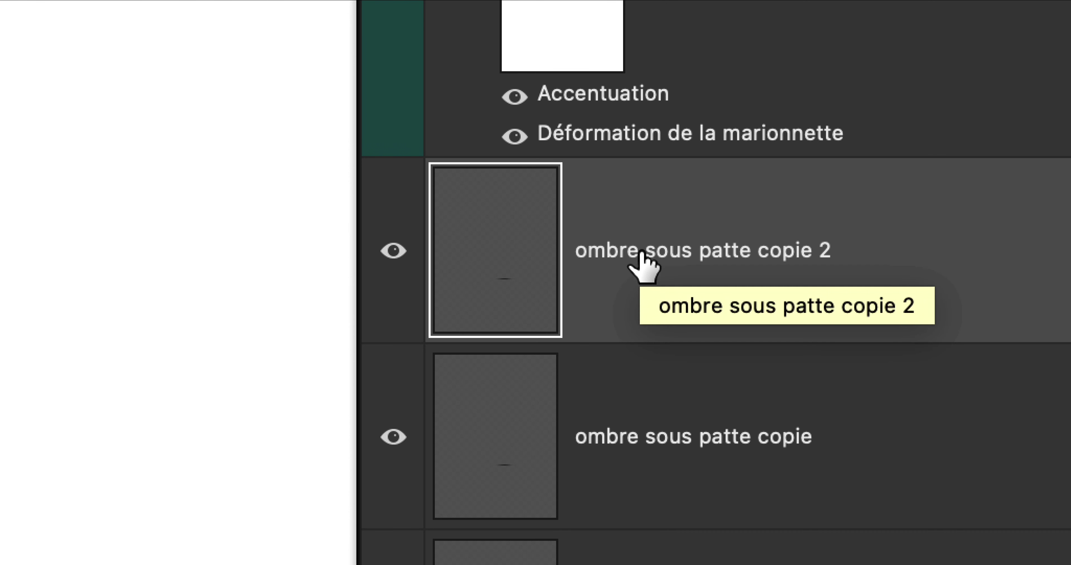
# Rename the top shadow layer 'pénombre' and replace 'copie' with 'arriere' in the next
pyautogui.doubleClick(641, 252)
pyautogui.write('pénom')
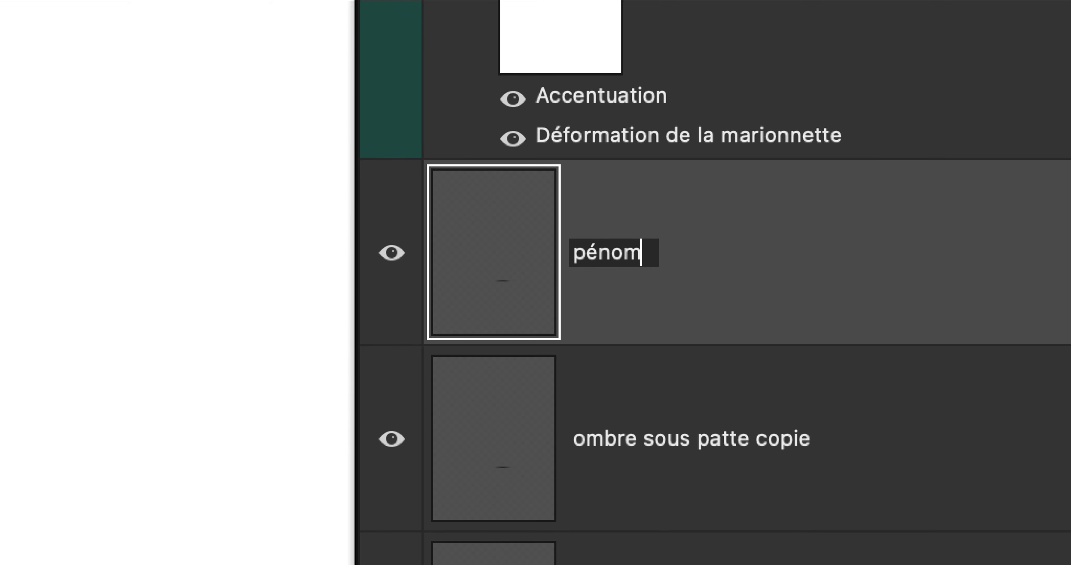
pyautogui.write('bre')
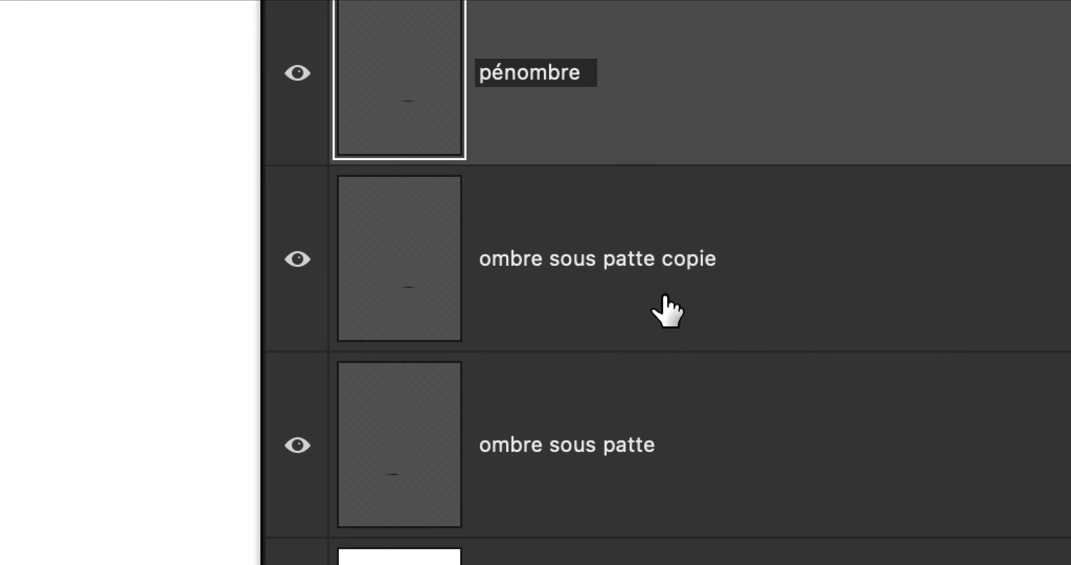
pyautogui.click(665, 287)
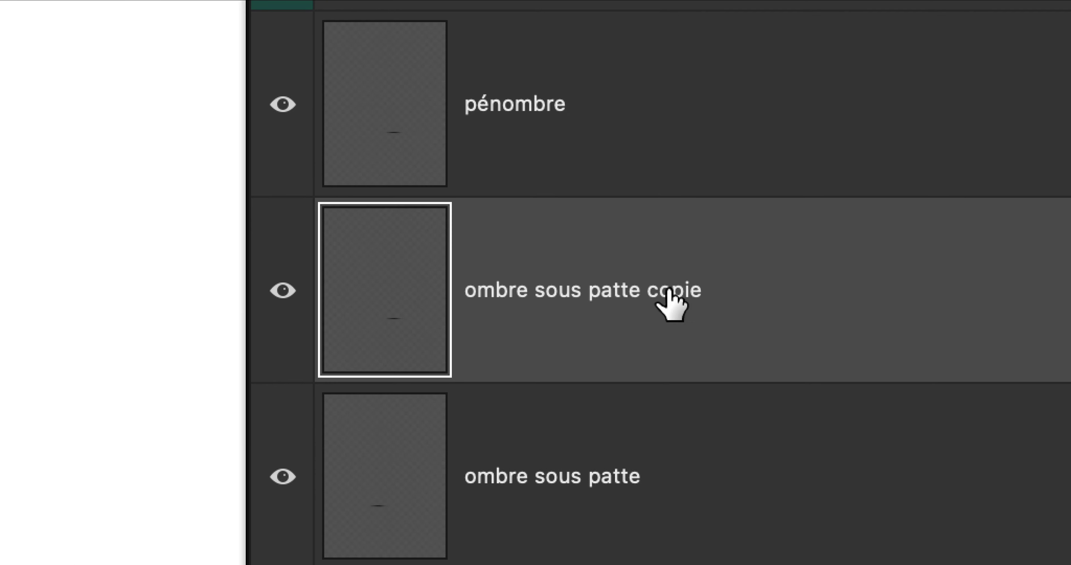
pyautogui.doubleClick(665, 287)
pyautogui.click(664, 287)
pyautogui.doubleClick(686, 287)
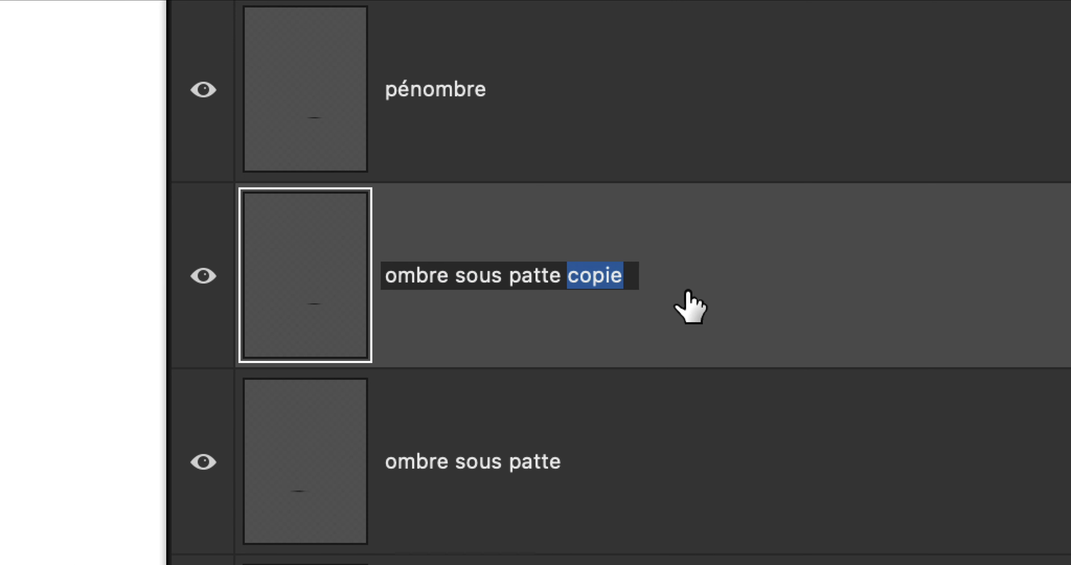
pyautogui.write('arriere')
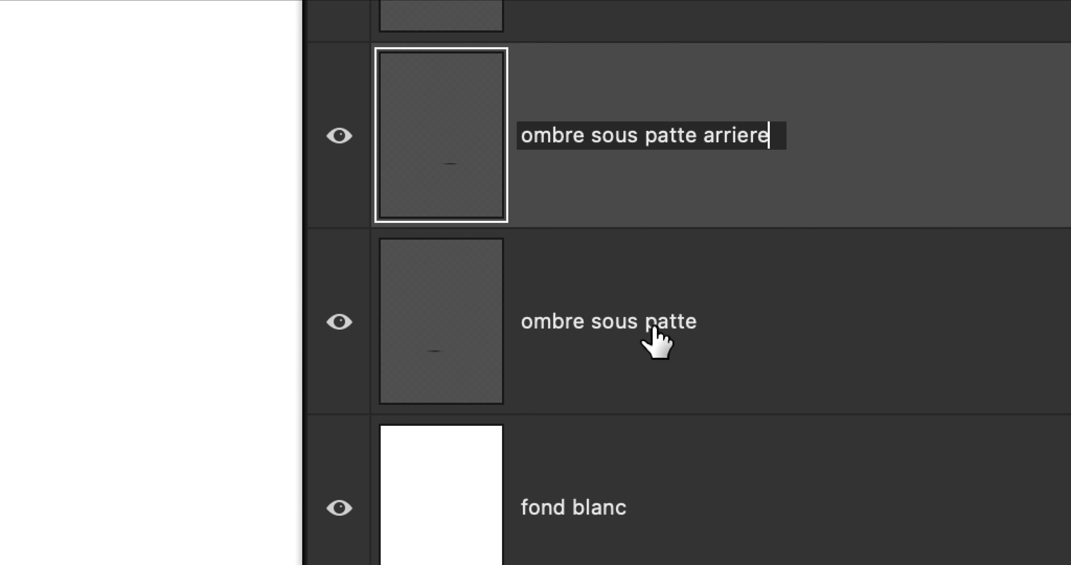
# Try appending 'avant' to the bottom shadow layer, then cancel and undo the mistaken edits
pyautogui.click(660, 328)
pyautogui.doubleClick(660, 328)
pyautogui.click(660, 329)
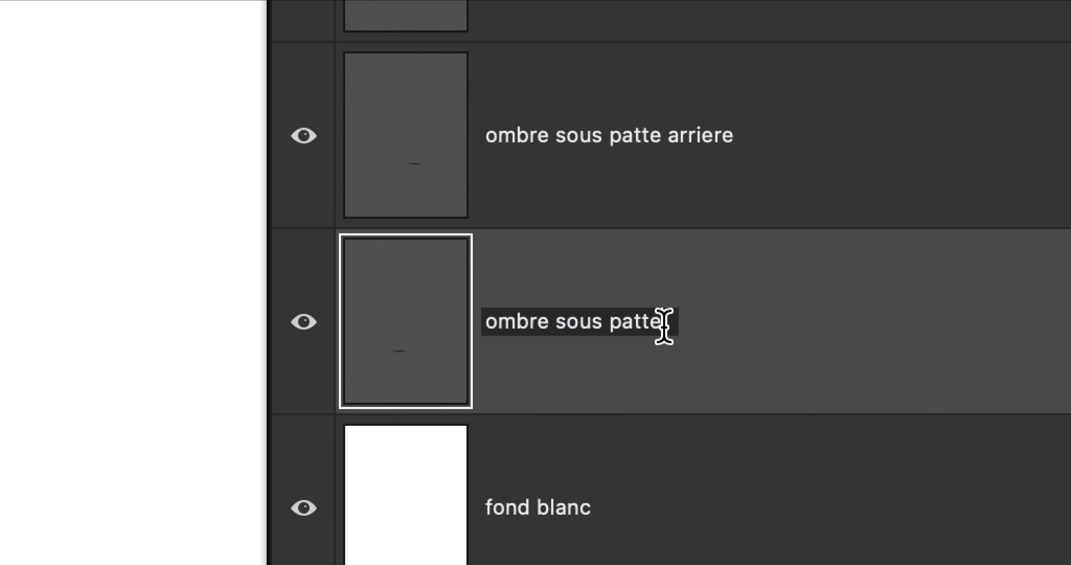
pyautogui.write('avant')
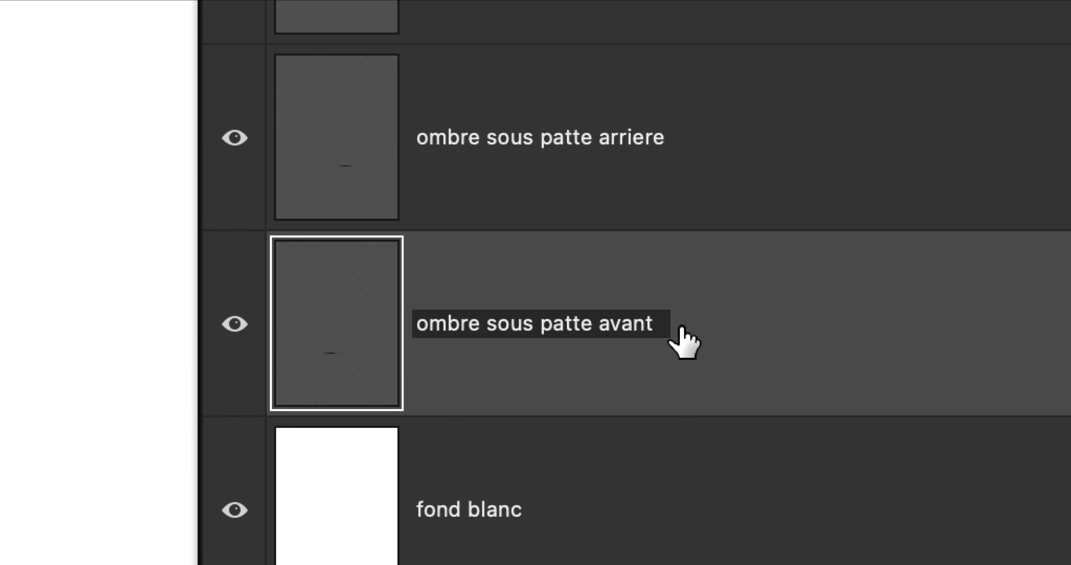
pyautogui.tripleClick(664, 324)
pyautogui.write('s')
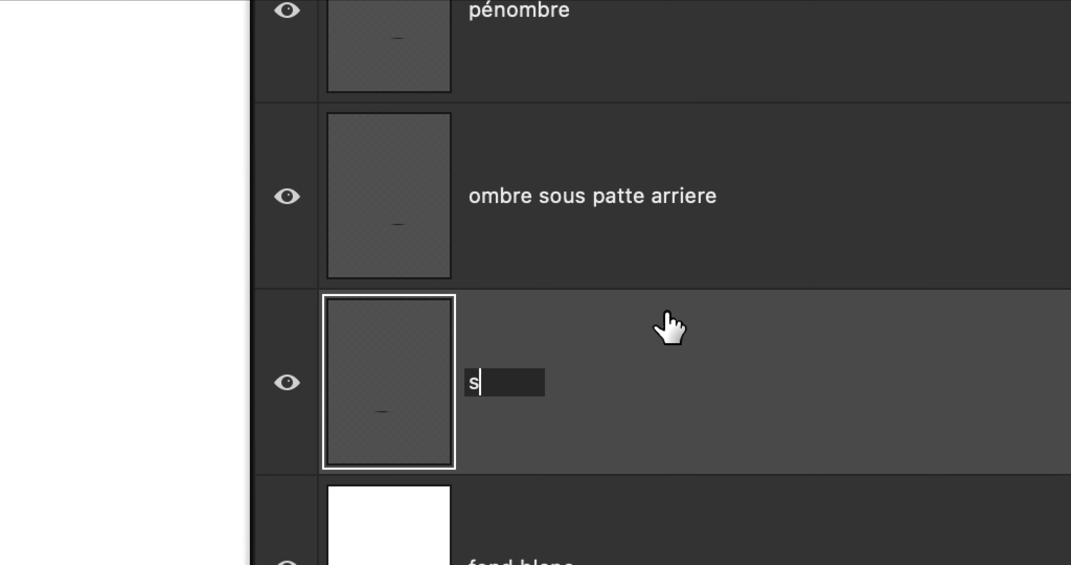
pyautogui.press('Escape')
pyautogui.press('super+z')
# Rename the bottom shadow layer 'ombre sous pattes avant'
pyautogui.doubleClick(657, 326)
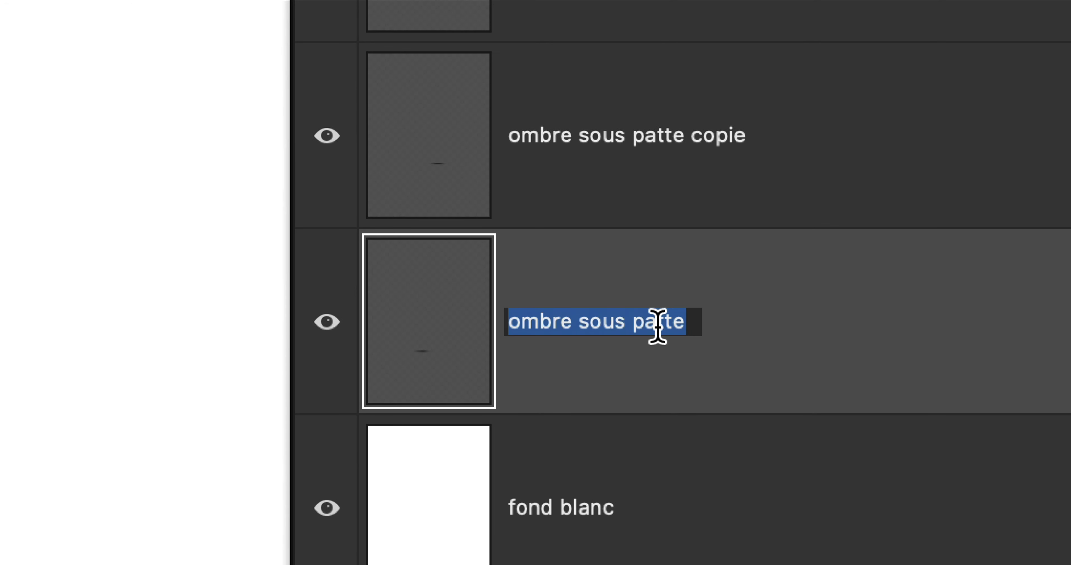
pyautogui.click(662, 326)
pyautogui.write('s a')
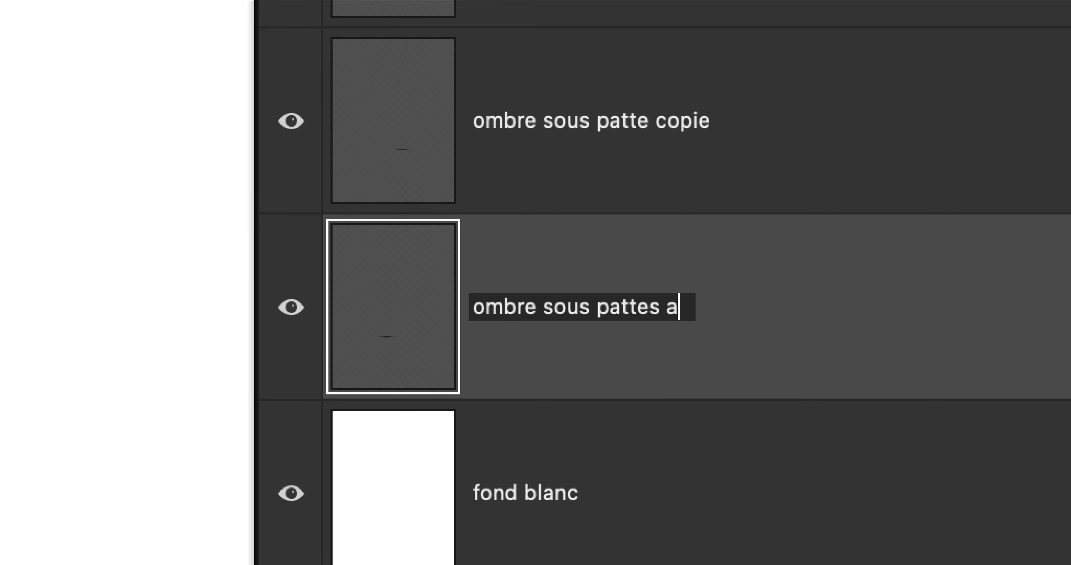
pyautogui.write('vant')
pyautogui.press('Return')
# Rename the middle shadow layer 'ombre sous pattes arriere' and select pénombre
pyautogui.doubleClick(665, 291)
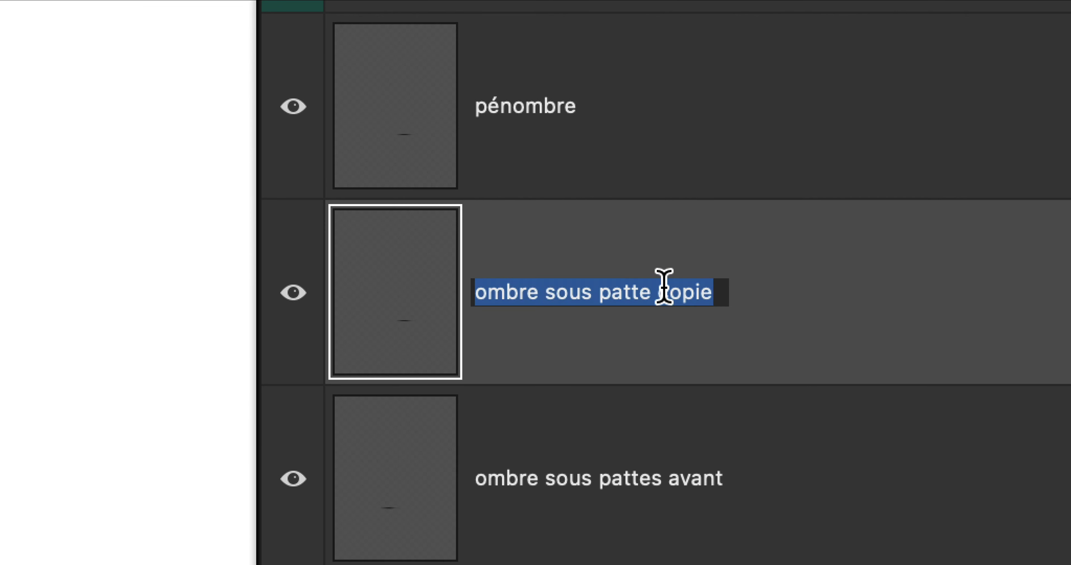
pyautogui.click(662, 286)
pyautogui.doubleClick(665, 286)
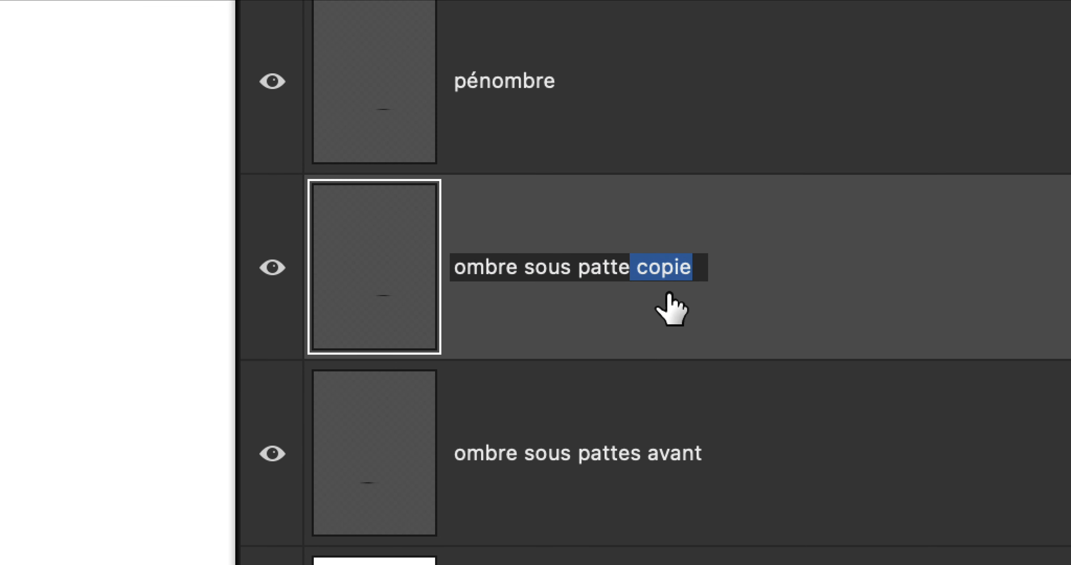
pyautogui.write('s arriere')
pyautogui.press('Return')
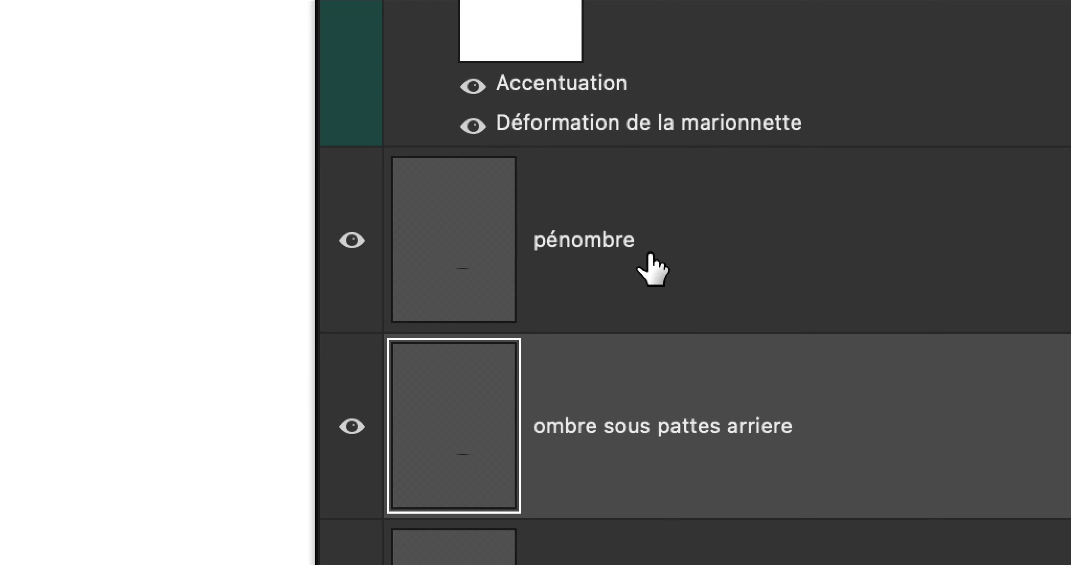
pyautogui.click(649, 255)
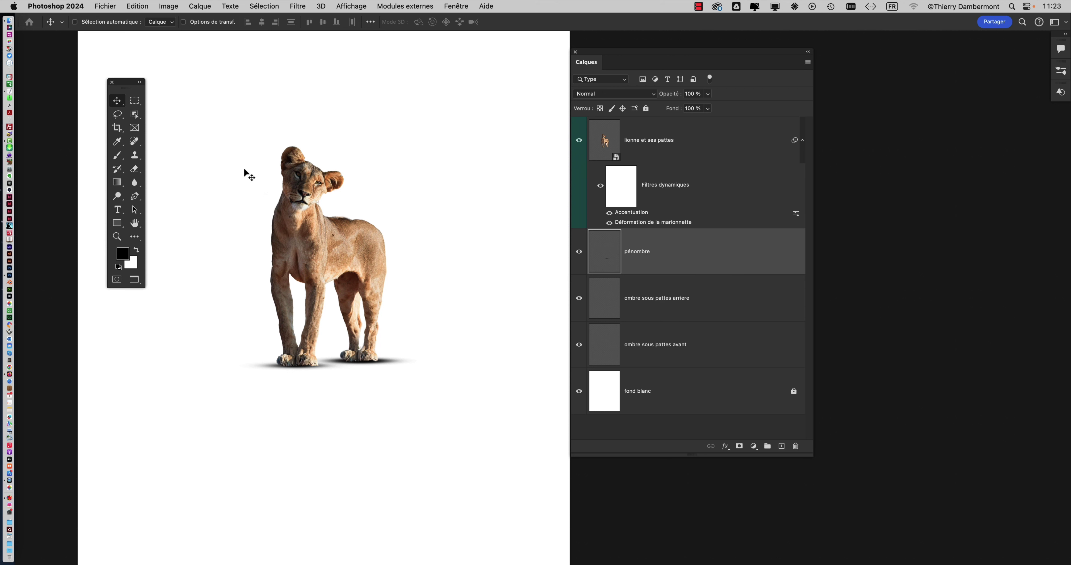
# Scale the pénombre shadow to about 310%, shift it slightly left and down, and commit
pyautogui.moveTo(601, 55); pyautogui.dragTo(666, 53)
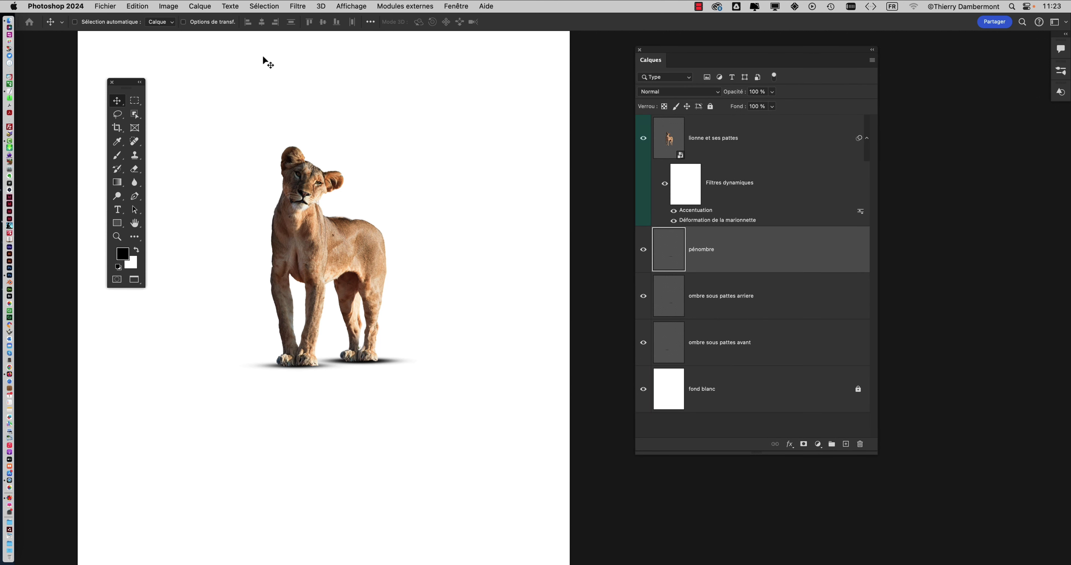
pyautogui.hotkey('ctrl', 't')
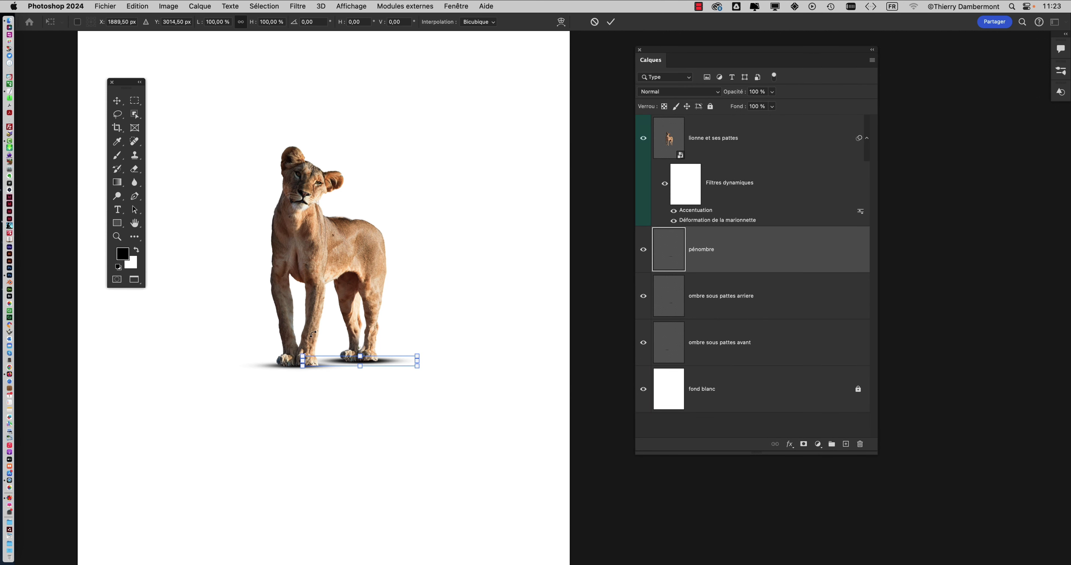
pyautogui.moveTo(298, 354); pyautogui.dragTo(158, 311)
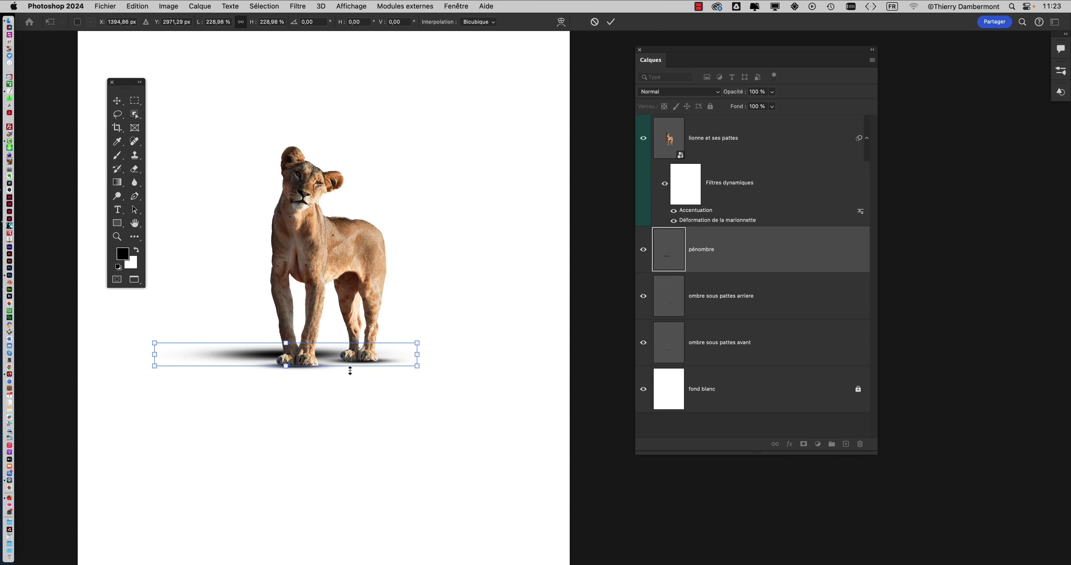
pyautogui.moveTo(417, 366); pyautogui.dragTo(504, 375)
pyautogui.scroll(2, 352, 376)
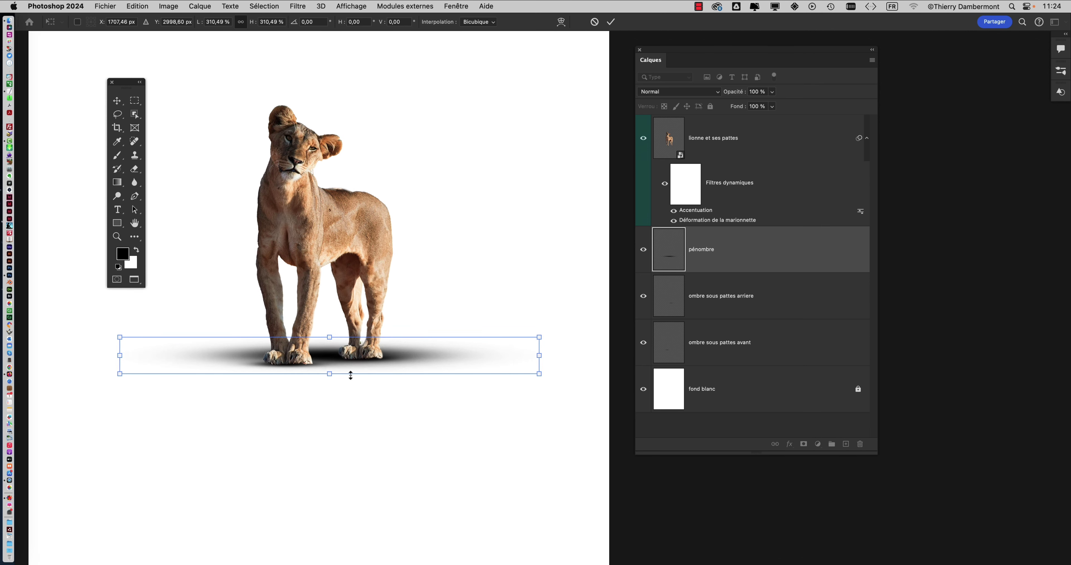
pyautogui.moveTo(663, 50); pyautogui.dragTo(901, 101)
pyautogui.hscroll(-5, 557, 249)
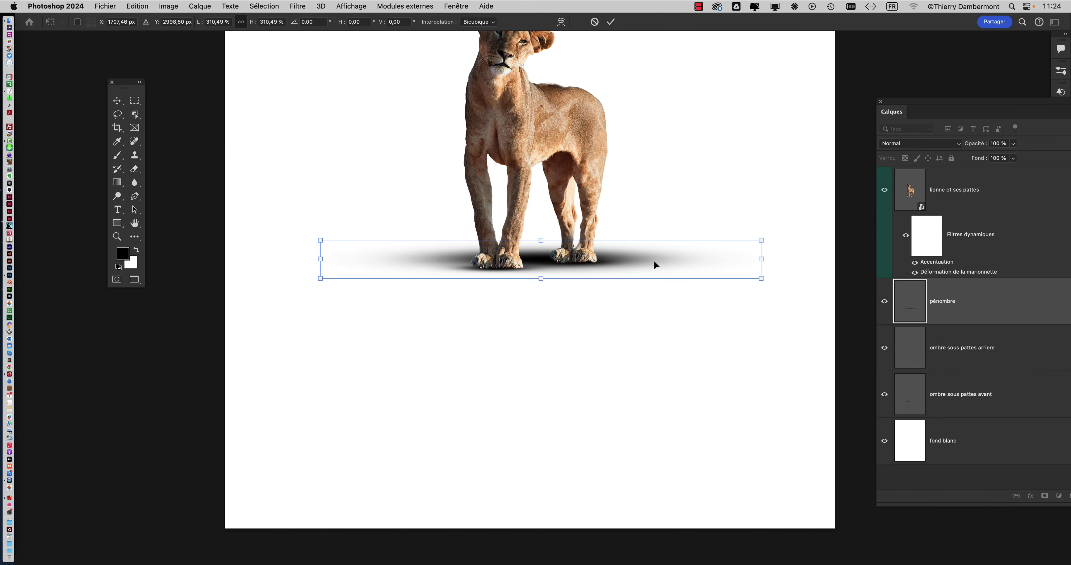
pyautogui.moveTo(655, 265); pyautogui.dragTo(651, 272)
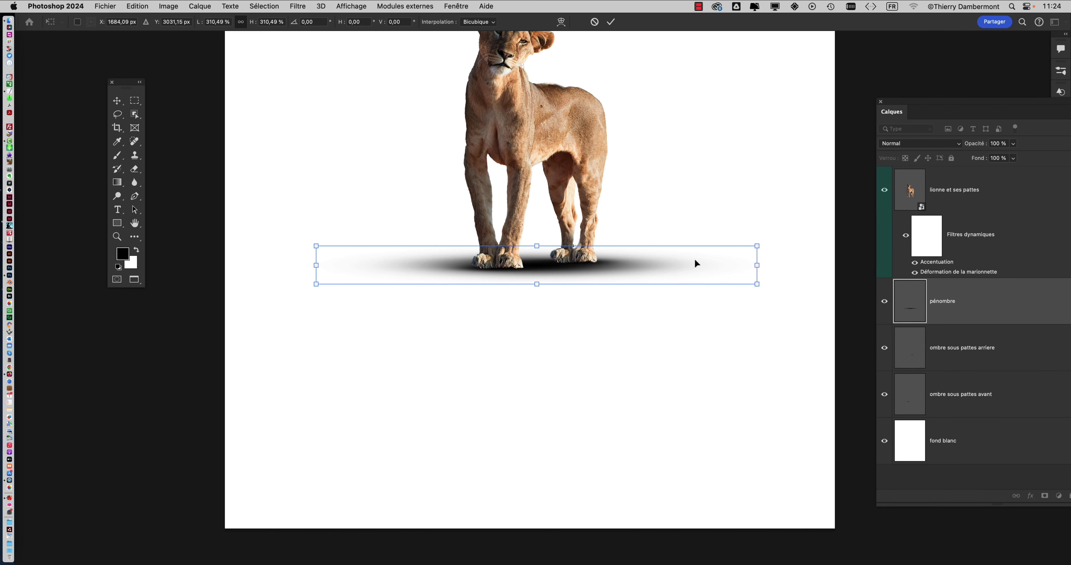
pyautogui.click(612, 22)
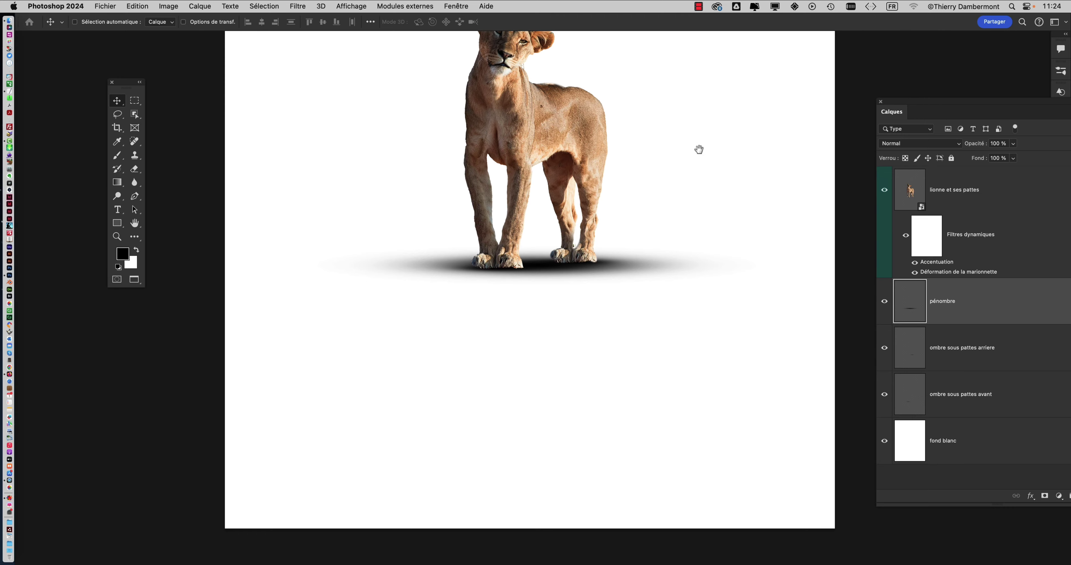
pyautogui.hscroll(5, 695, 148)
# Set the pénombre layer to 41% opacity and nudge the shadow down under the paws
pyautogui.moveTo(927, 111); pyautogui.dragTo(657, 73)
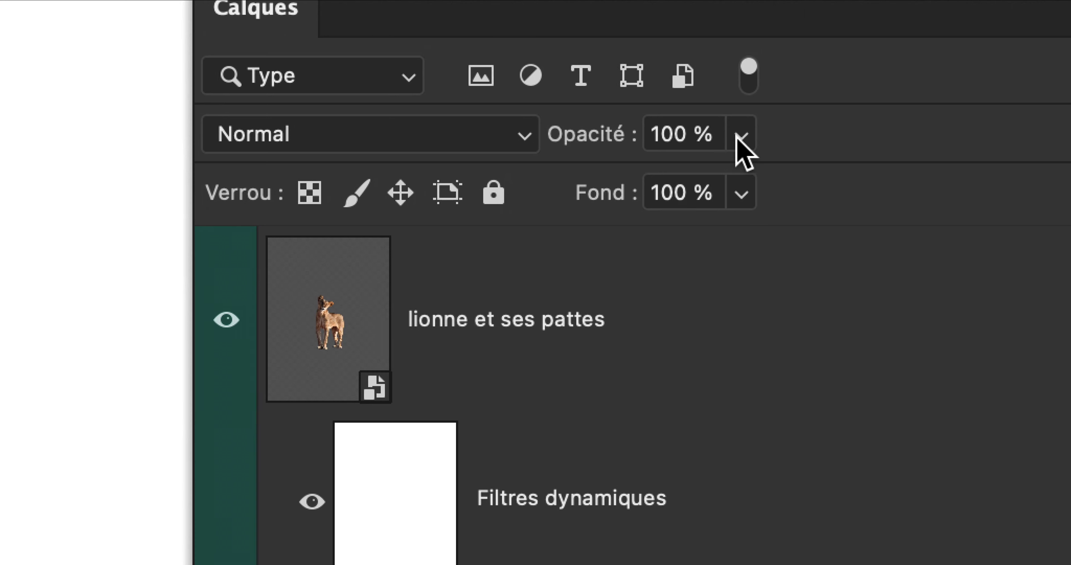
pyautogui.click(741, 136)
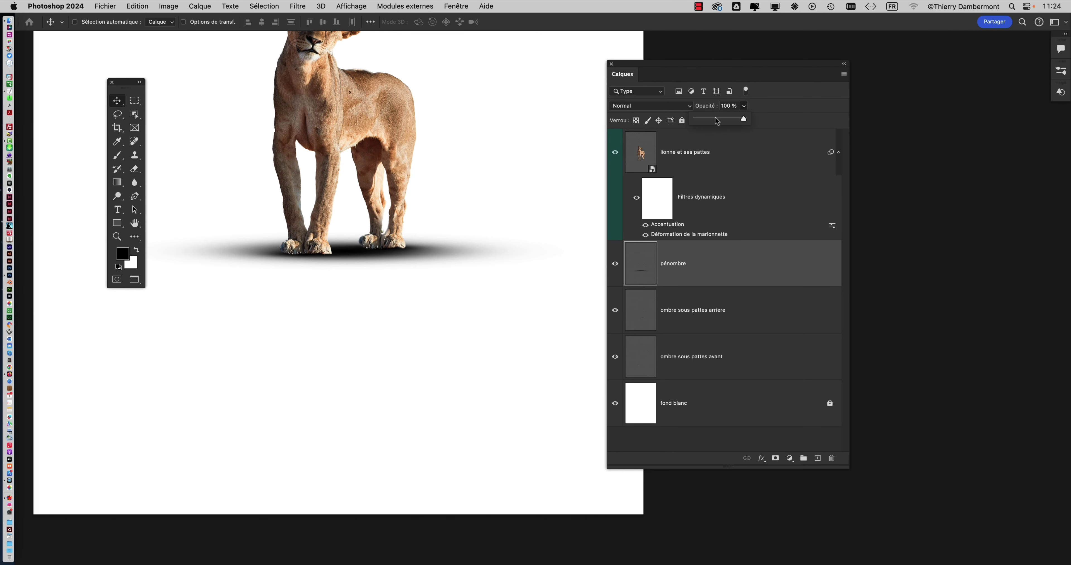
pyautogui.click(717, 121)
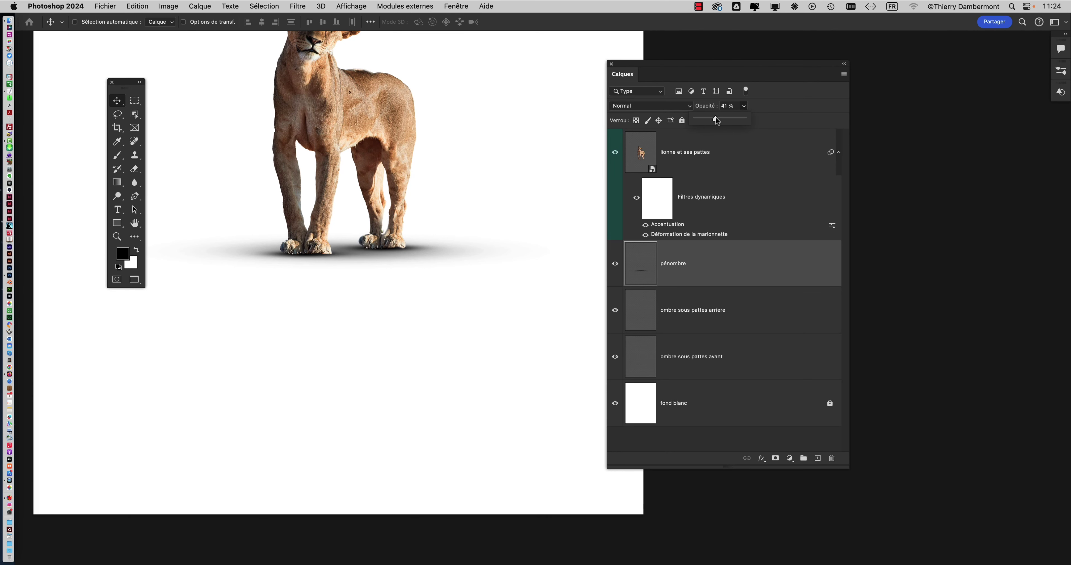
pyautogui.moveTo(381, 252); pyautogui.dragTo(382, 257)
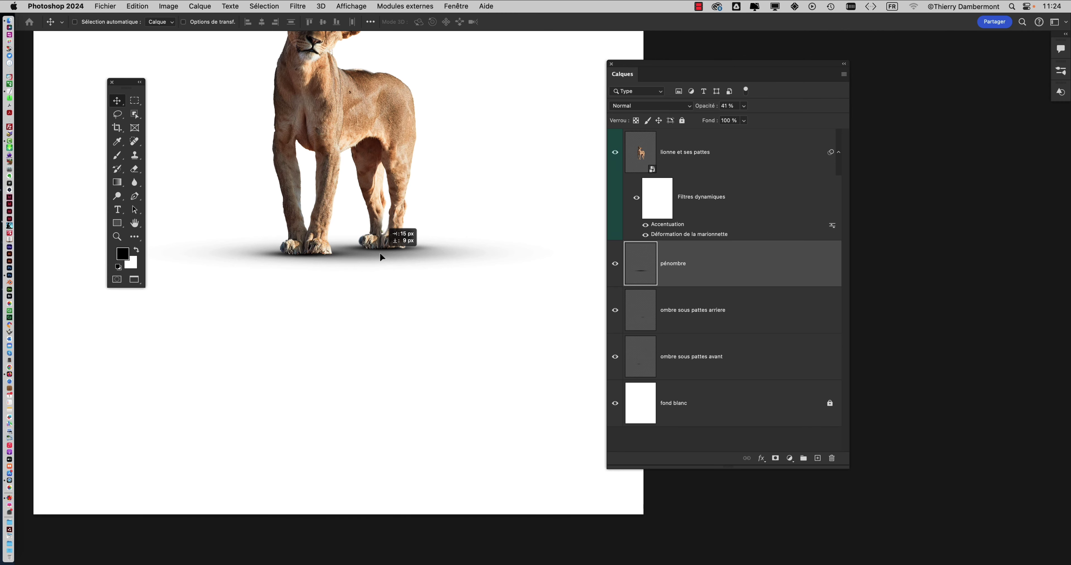
pyautogui.scroll(2, 350, 258)
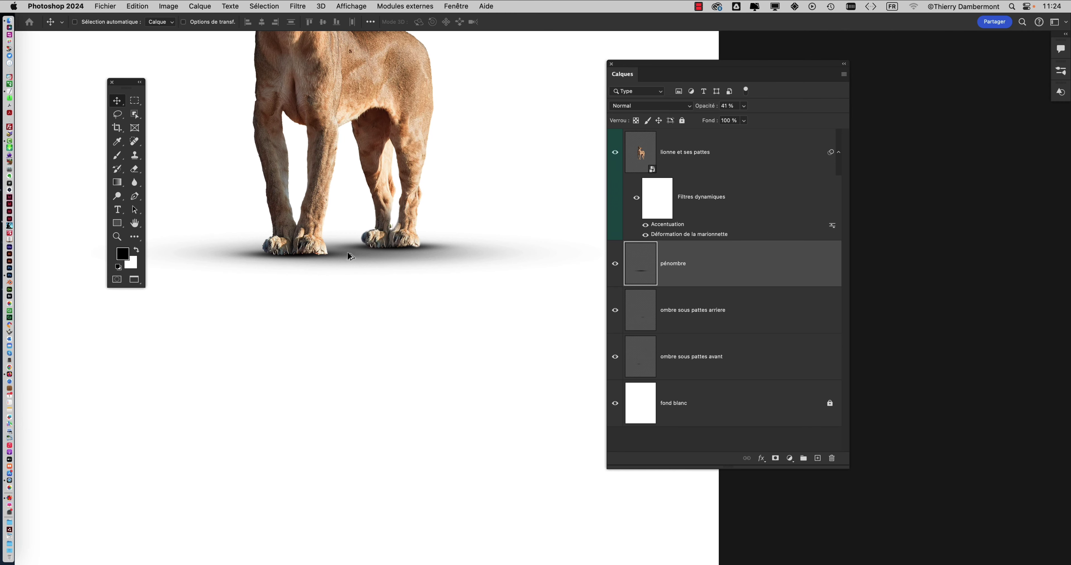
pyautogui.moveTo(674, 68); pyautogui.dragTo(808, 71)
pyautogui.hscroll(-4, 612, 115)
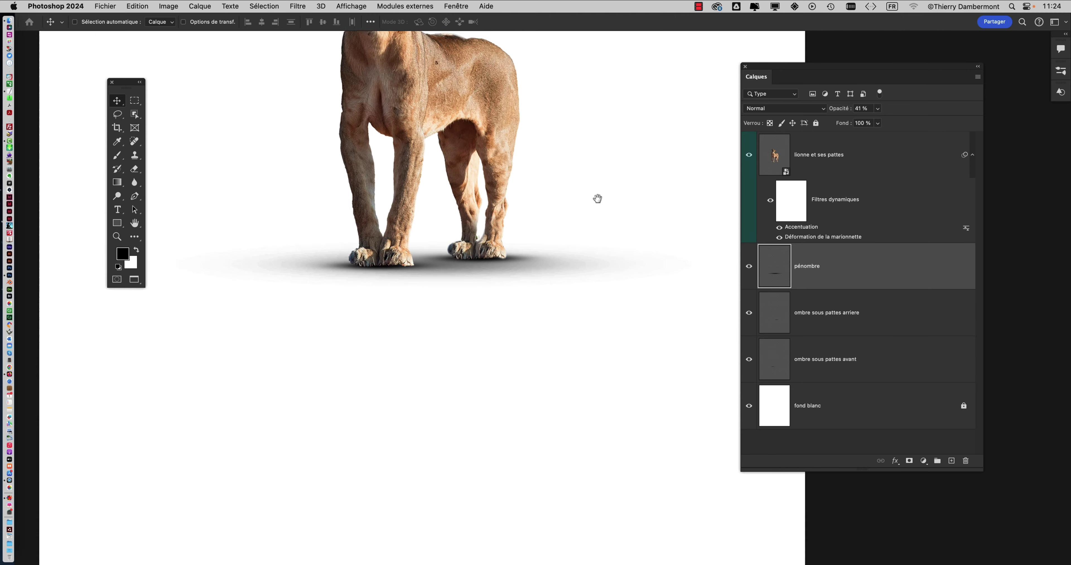
pyautogui.hscroll(-3, 598, 198)
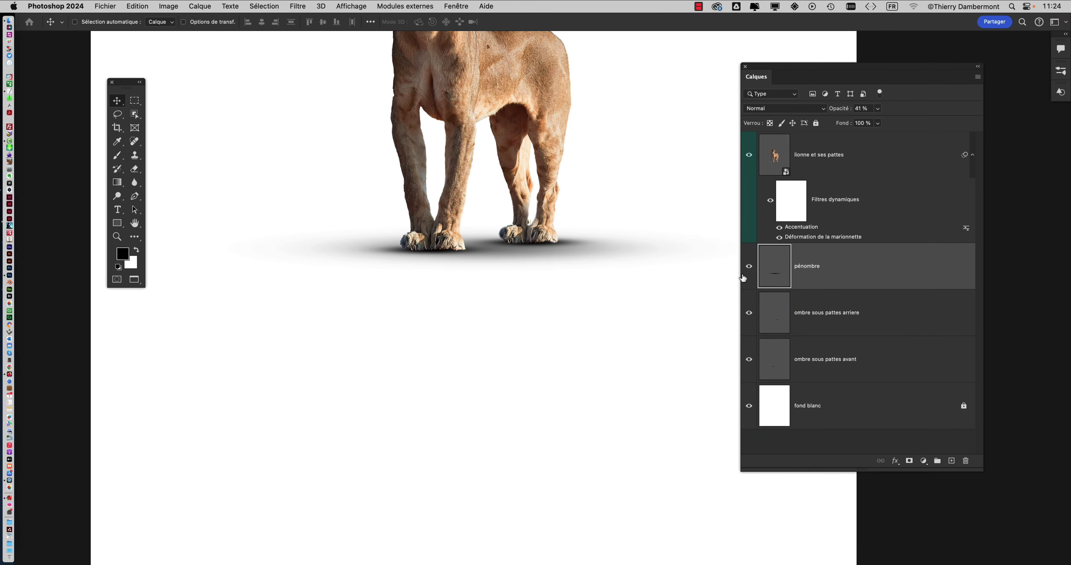
pyautogui.click(749, 266)
pyautogui.scroll(3, 531, 231)
pyautogui.scroll(2, 531, 231)
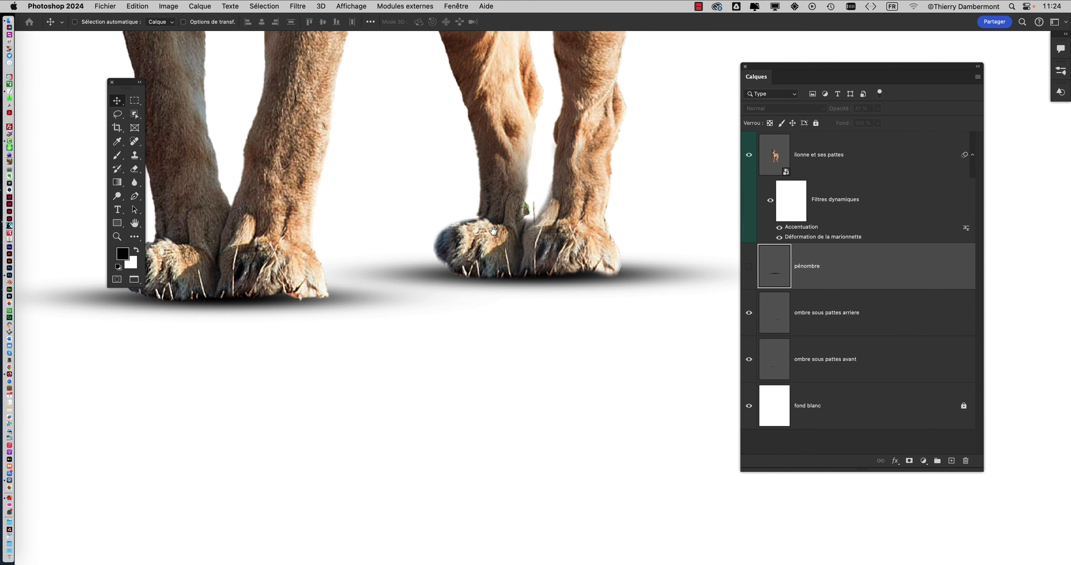
pyautogui.moveTo(127, 84); pyautogui.dragTo(50, 73)
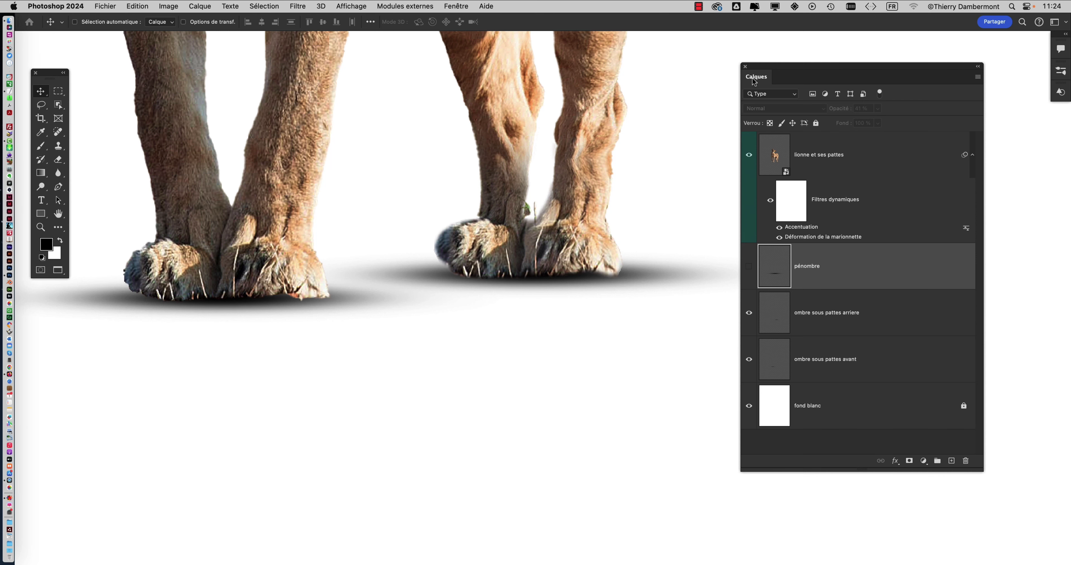
pyautogui.moveTo(776, 69); pyautogui.dragTo(864, 54)
pyautogui.click(836, 252)
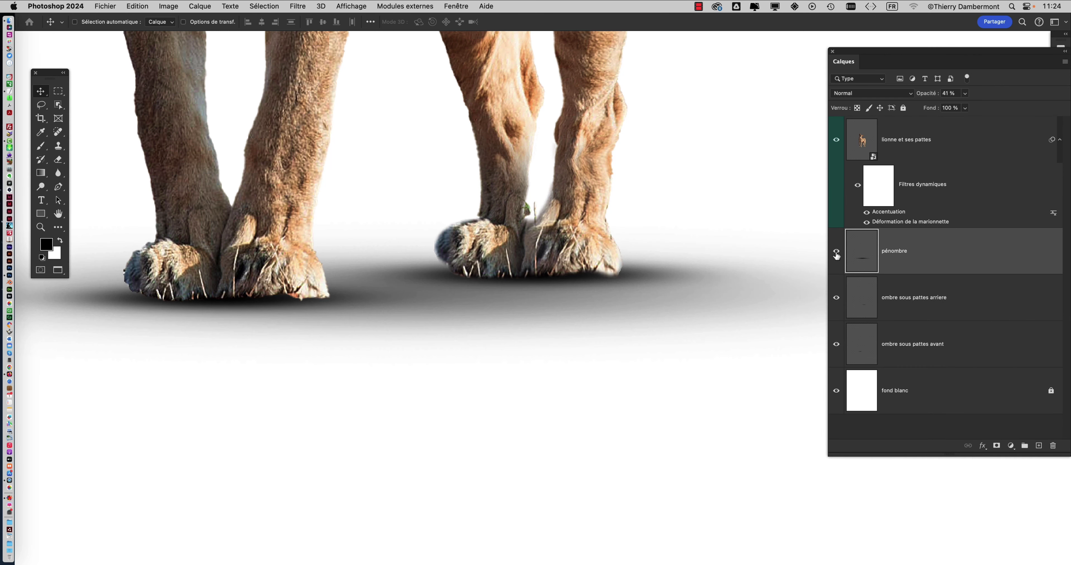
pyautogui.scroll(-2, 715, 270)
pyautogui.click(834, 251)
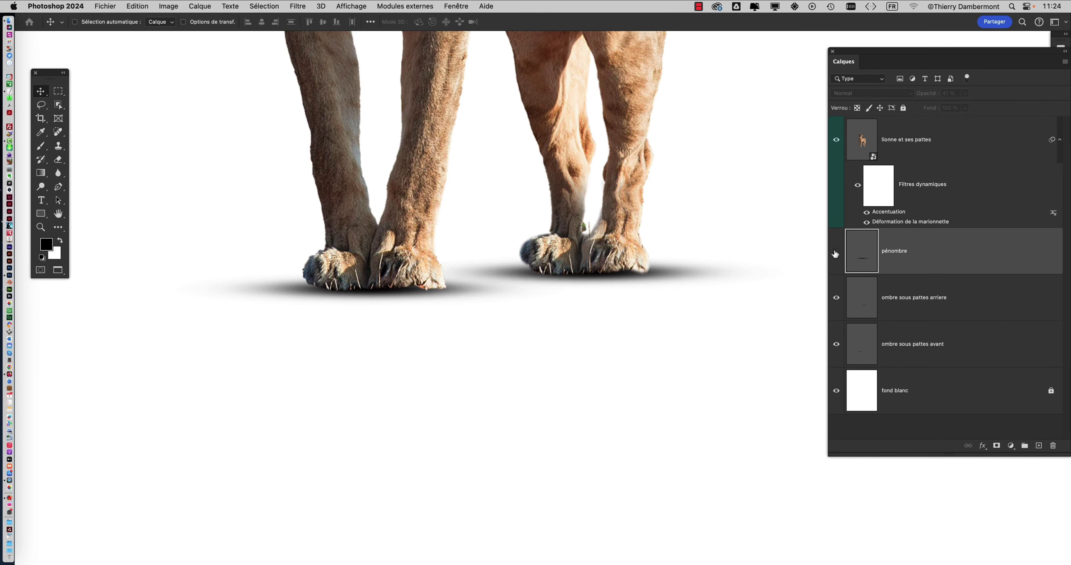
pyautogui.click(836, 252)
pyautogui.click(835, 251)
pyautogui.click(835, 252)
pyautogui.click(835, 252)
pyautogui.scroll(-2, 700, 296)
pyautogui.scroll(-5, 699, 296)
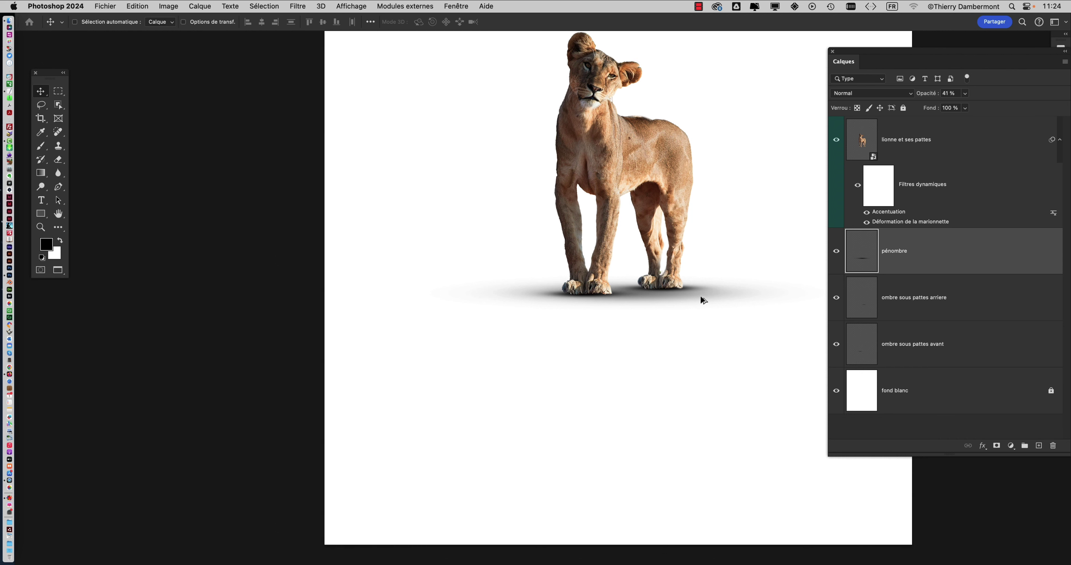
pyautogui.moveTo(743, 234); pyautogui.dragTo(575, 229)
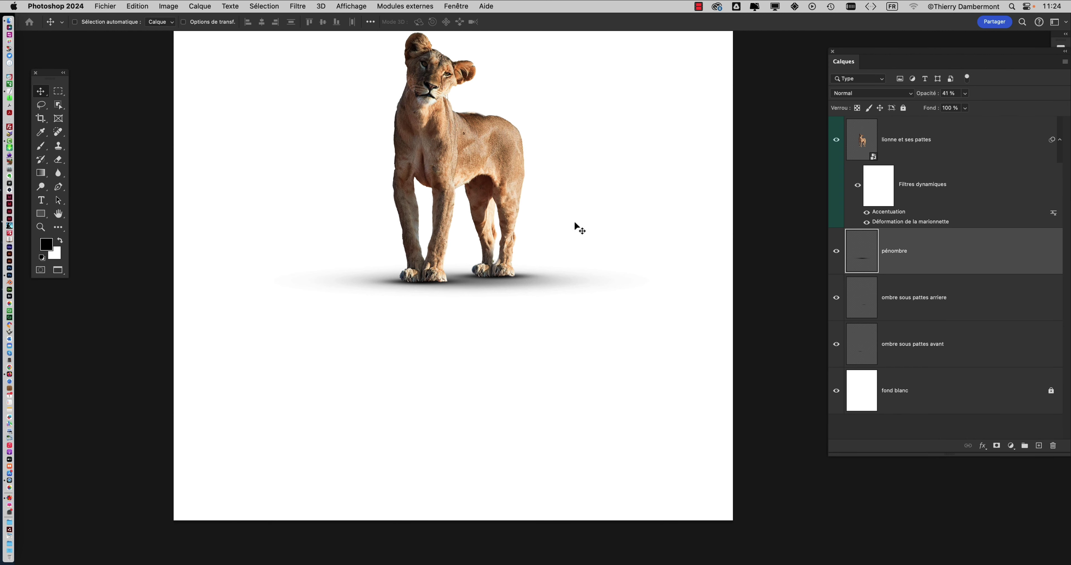
pyautogui.click(965, 93)
# Lower the pénombre layer's opacity to 29%
pyautogui.moveTo(961, 108); pyautogui.dragTo(959, 108)
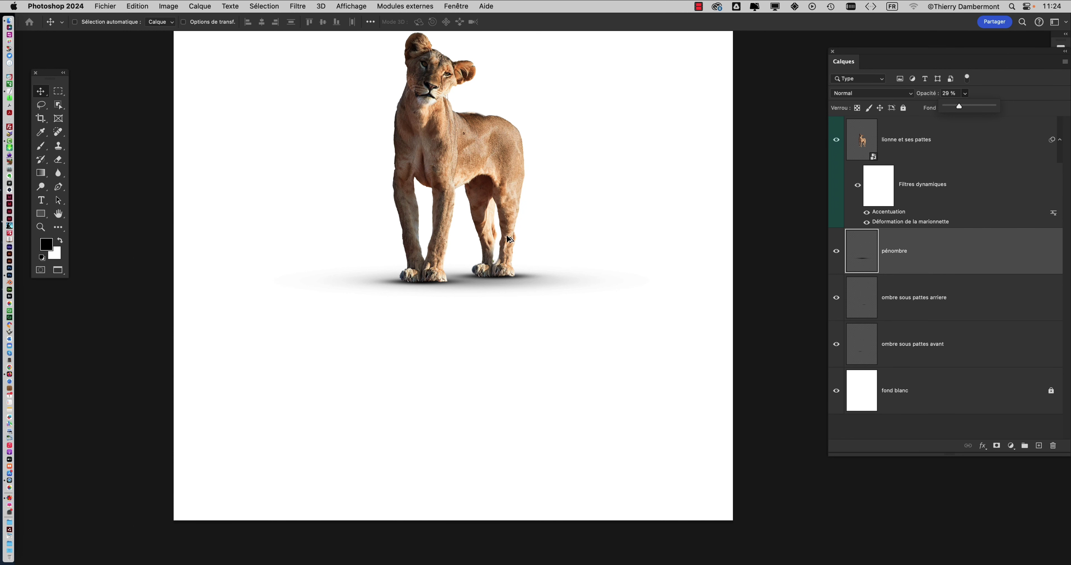
pyautogui.scroll(2, 451, 239)
pyautogui.scroll(2, 450, 238)
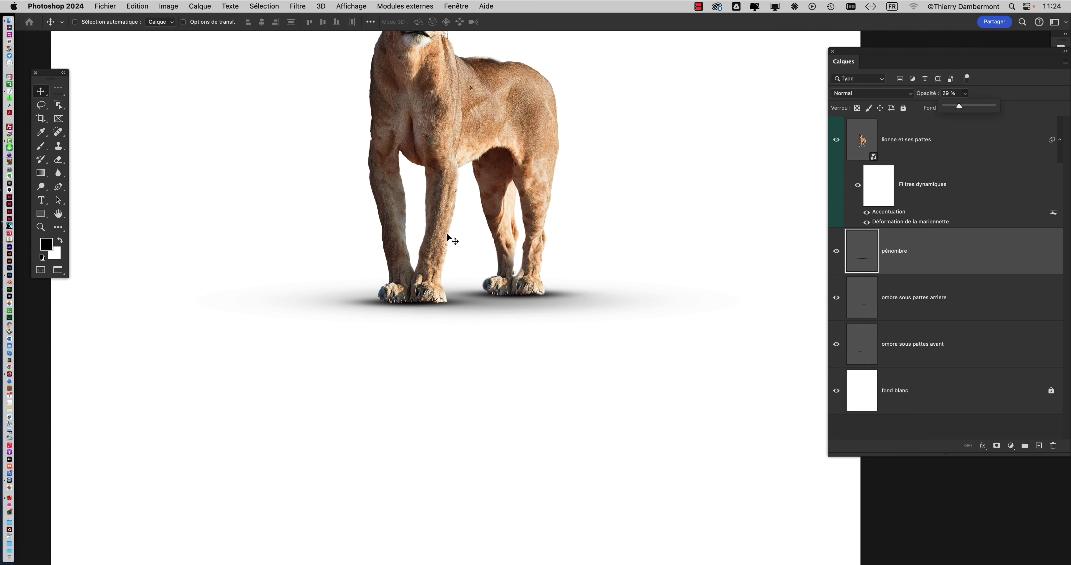
pyautogui.moveTo(848, 52); pyautogui.dragTo(756, 159)
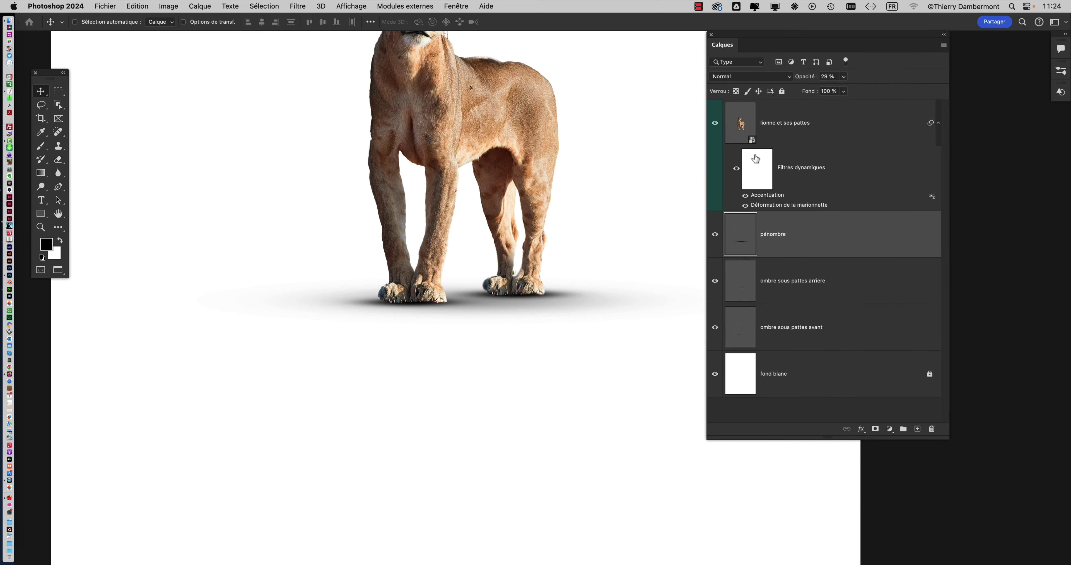
# Check the paw-shadow layers, reselect pénombre and zoom out to view the whole lioness
pyautogui.click(759, 284)
pyautogui.click(784, 333)
pyautogui.click(784, 282)
pyautogui.click(777, 250)
pyautogui.moveTo(739, 35); pyautogui.dragTo(842, 53)
pyautogui.scroll(-2, 655, 233)
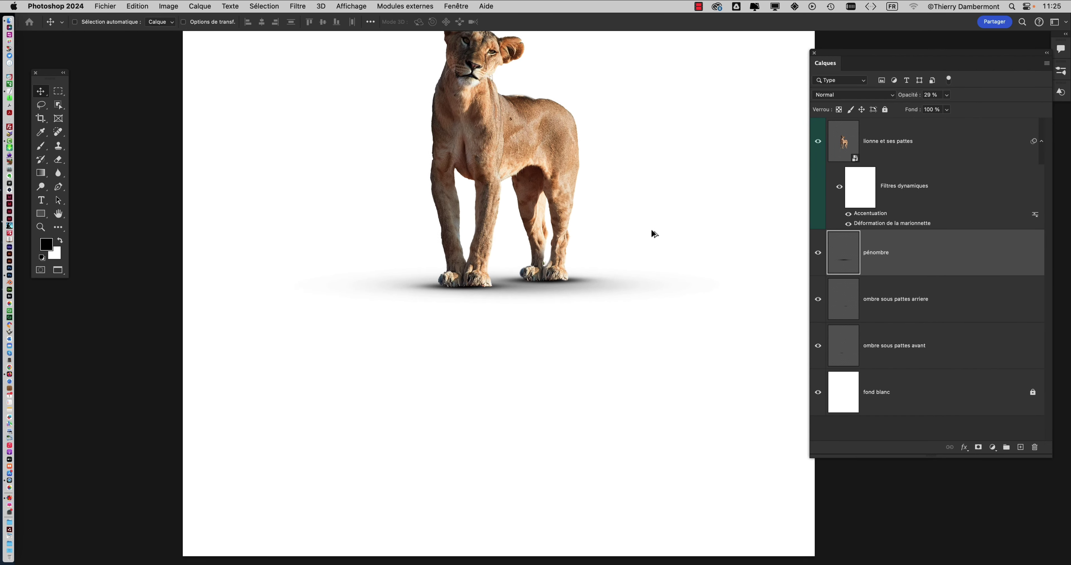
pyautogui.scroll(-2, 655, 232)
pyautogui.scroll(-1, 590, 239)
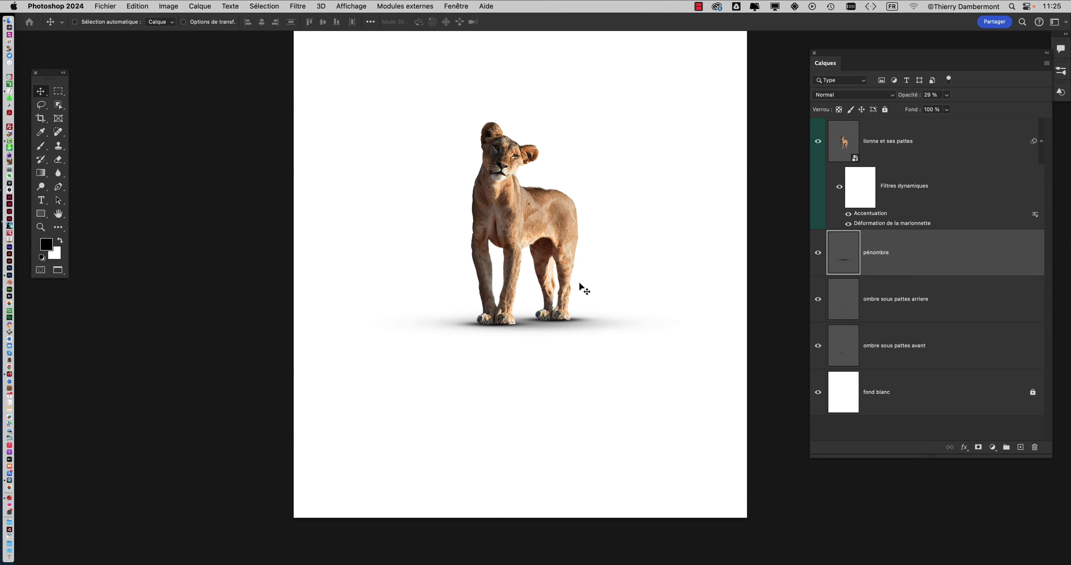
pyautogui.scroll(3, 579, 284)
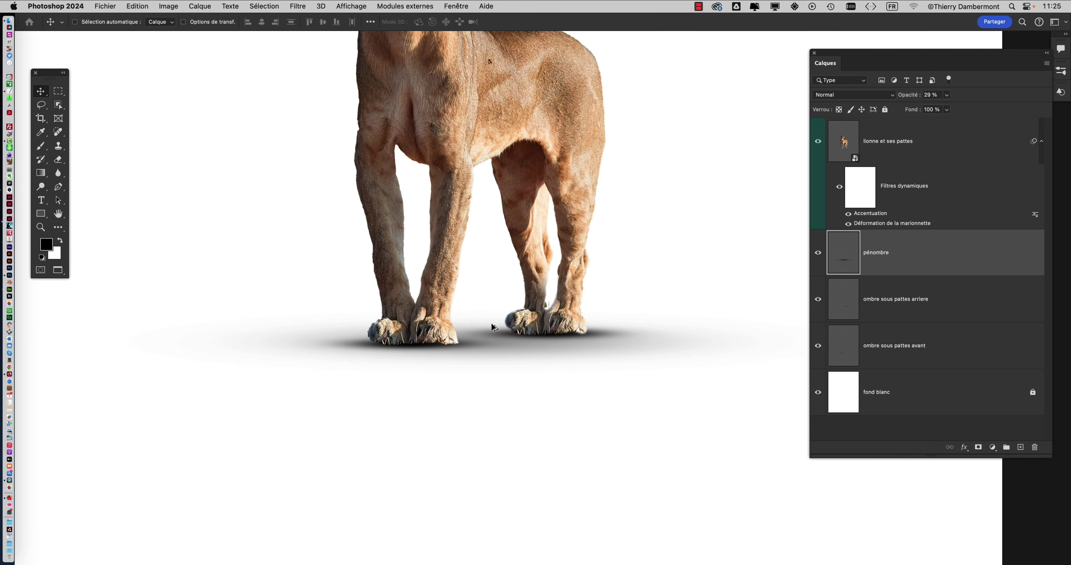
pyautogui.scroll(-2, 493, 327)
pyautogui.scroll(-1, 494, 326)
pyautogui.scroll(-1, 494, 326)
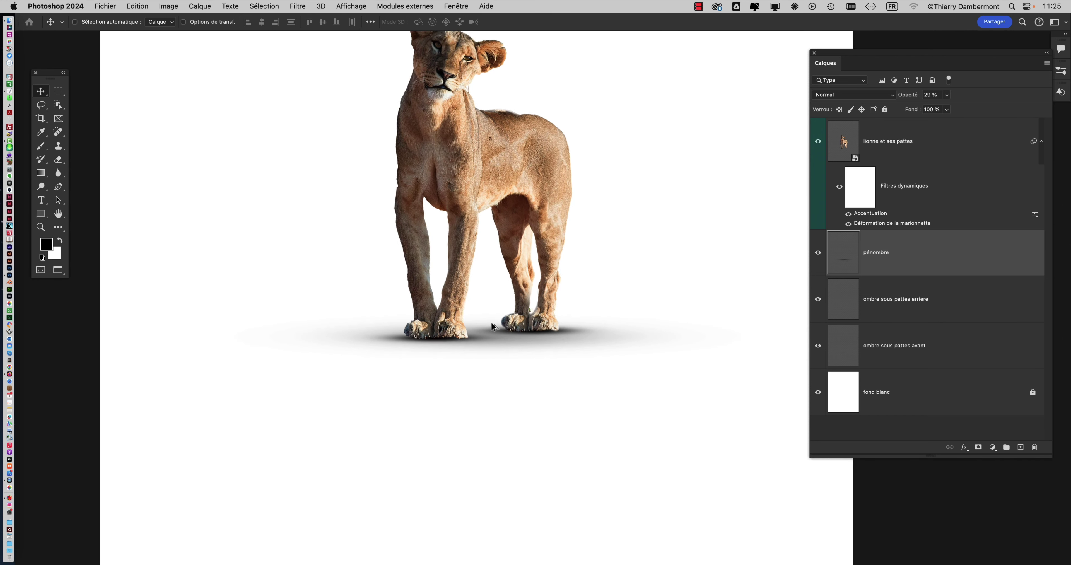
pyautogui.scroll(-2, 493, 324)
pyautogui.scroll(-1, 490, 318)
pyautogui.moveTo(378, 223); pyautogui.dragTo(334, 275)
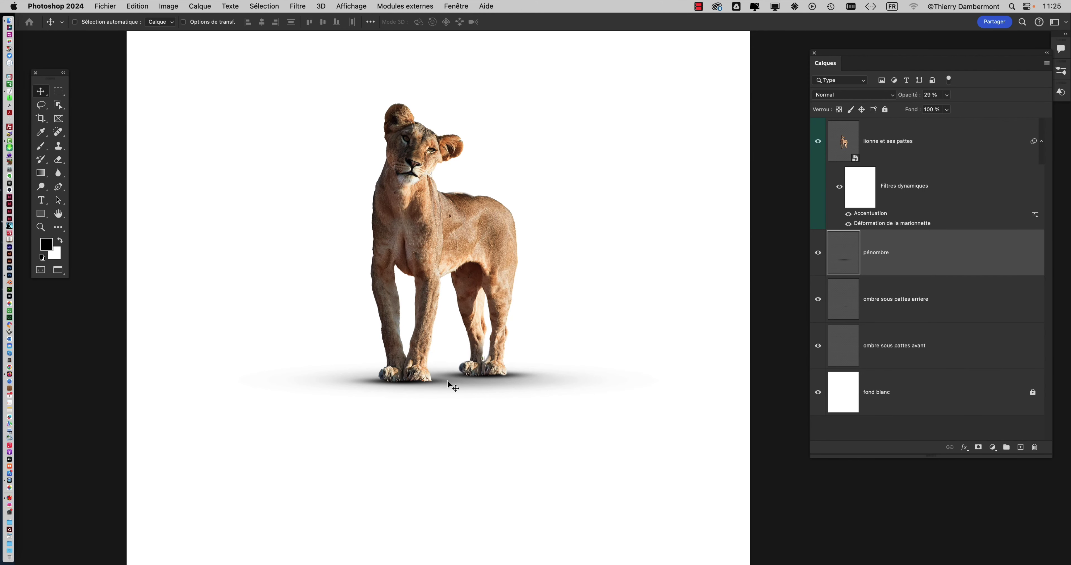
# Save As with the file name changed from Lionne - 16 to Lionne - 17
pyautogui.click(106, 6)
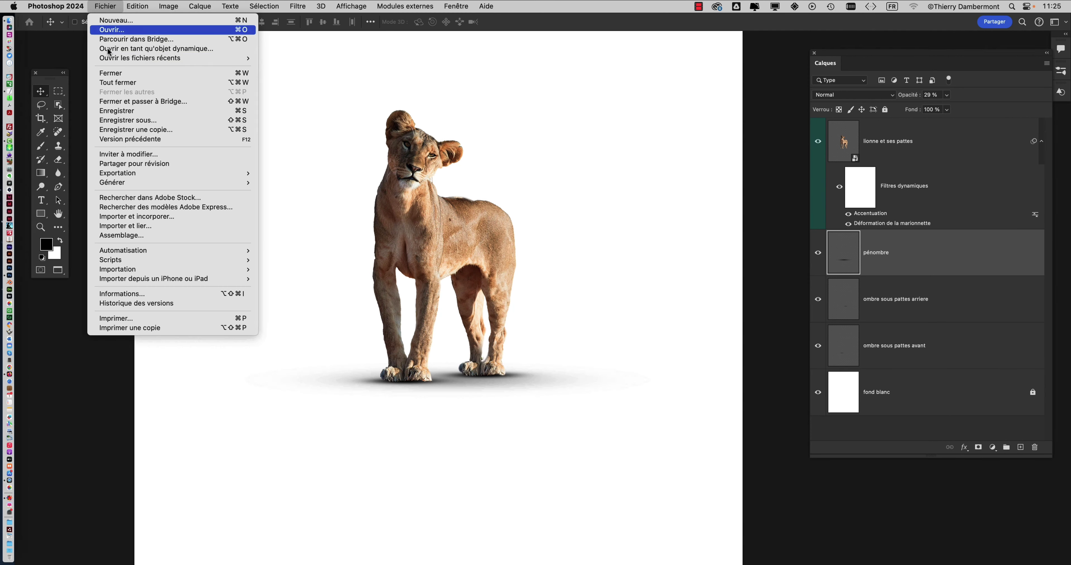
pyautogui.click(141, 120)
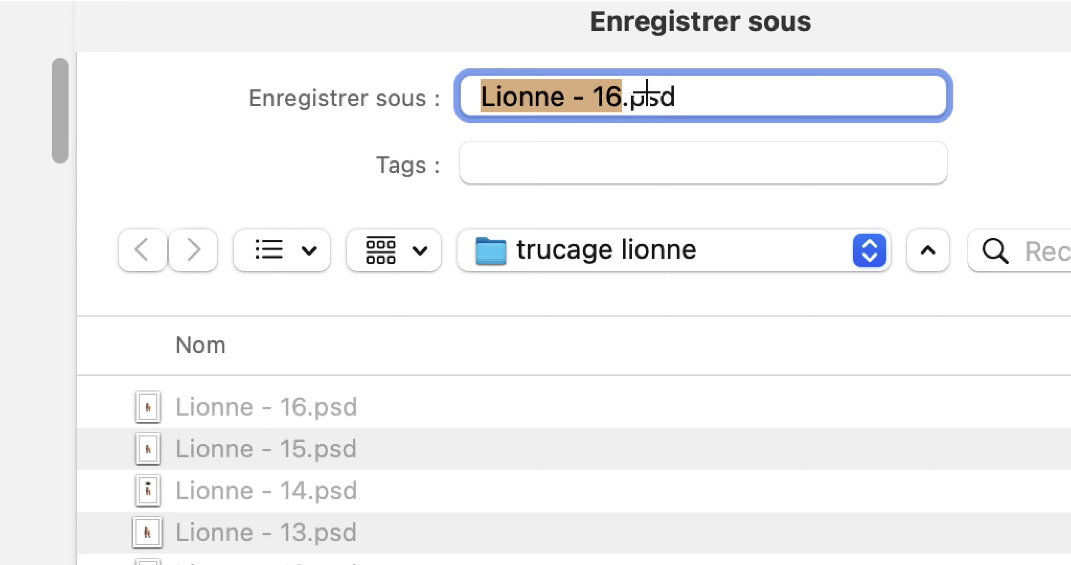
pyautogui.click(644, 89)
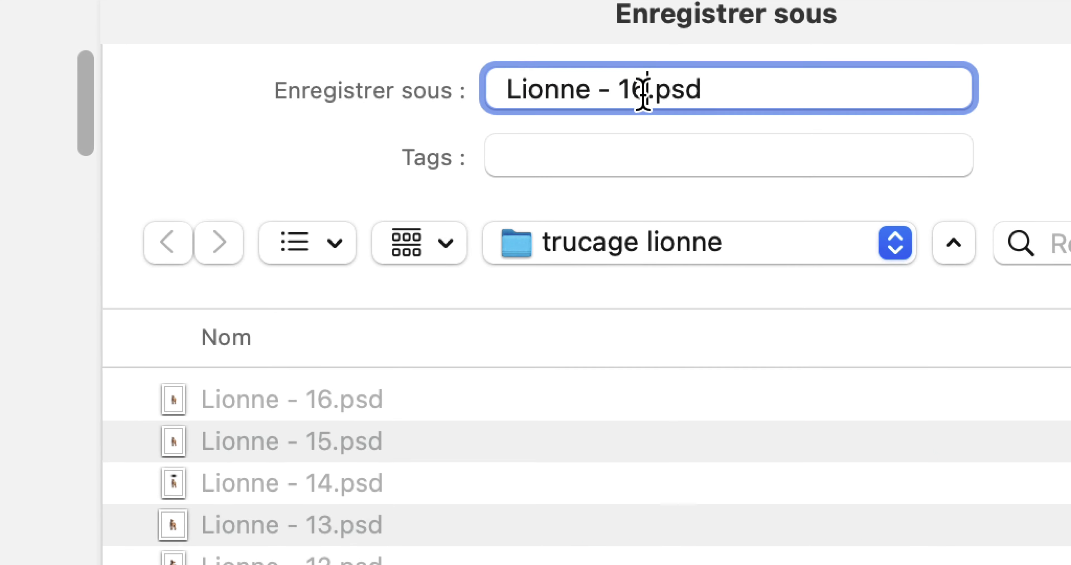
pyautogui.hotkey('shift', 'Left')
pyautogui.write('7')
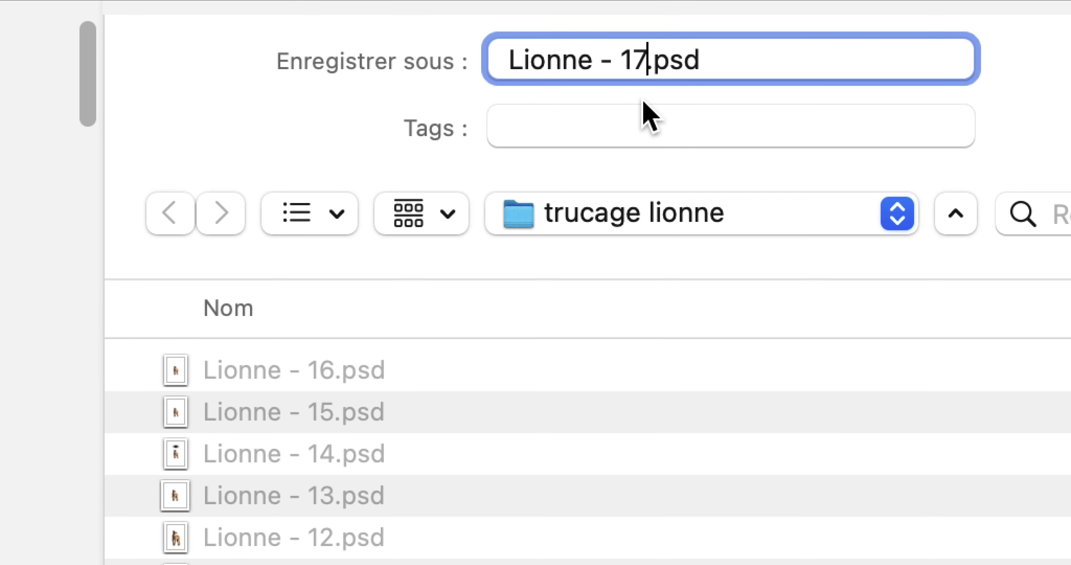
pyautogui.click(786, 386)
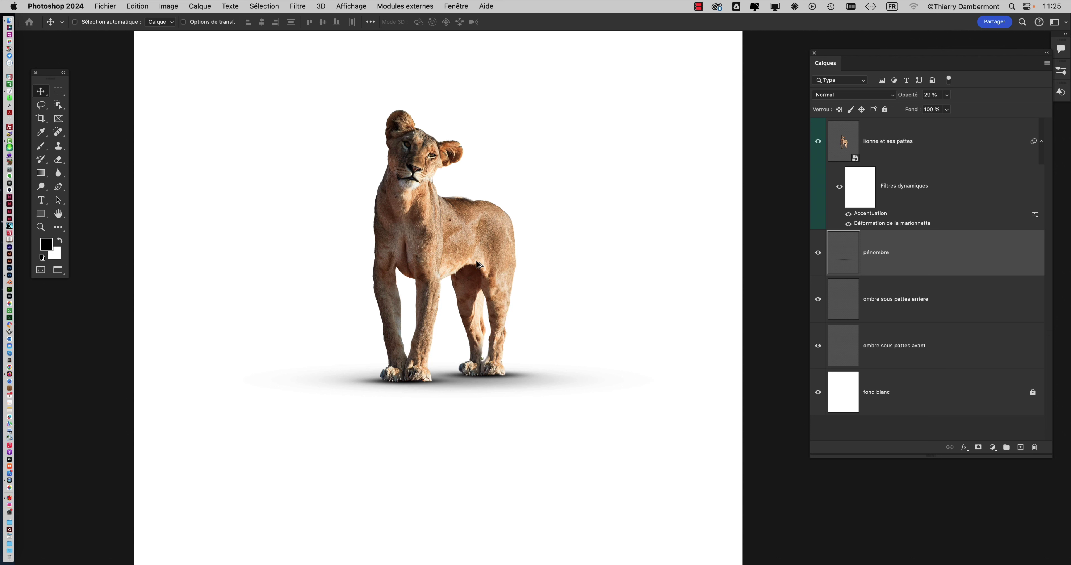
# Enable Auto-Select for the Move tool and float the Layers panel over the canvas
pyautogui.scroll(3, 476, 261)
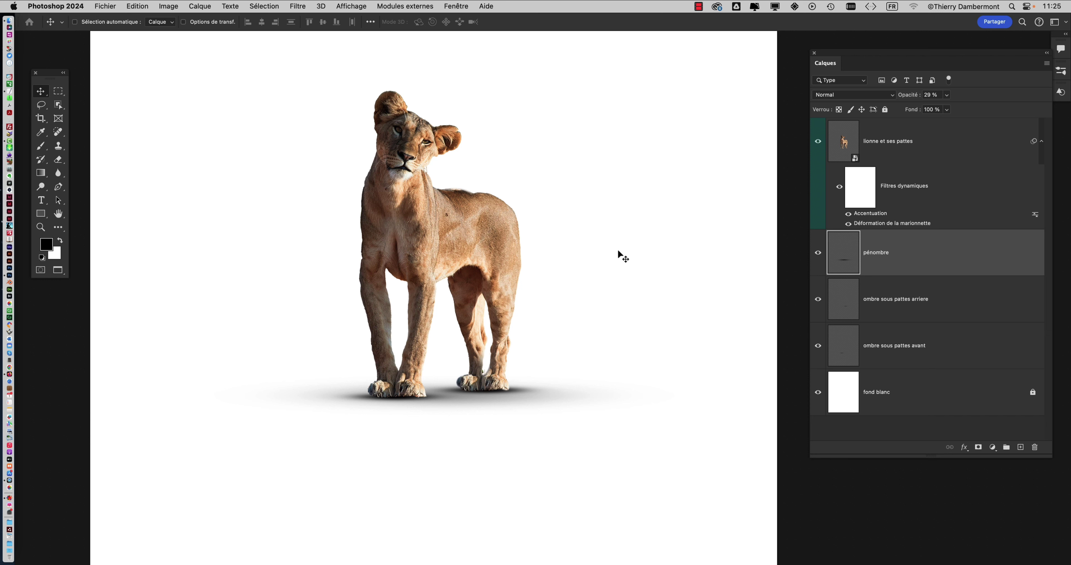
pyautogui.press('super')
pyautogui.moveTo(838, 54); pyautogui.dragTo(670, 62)
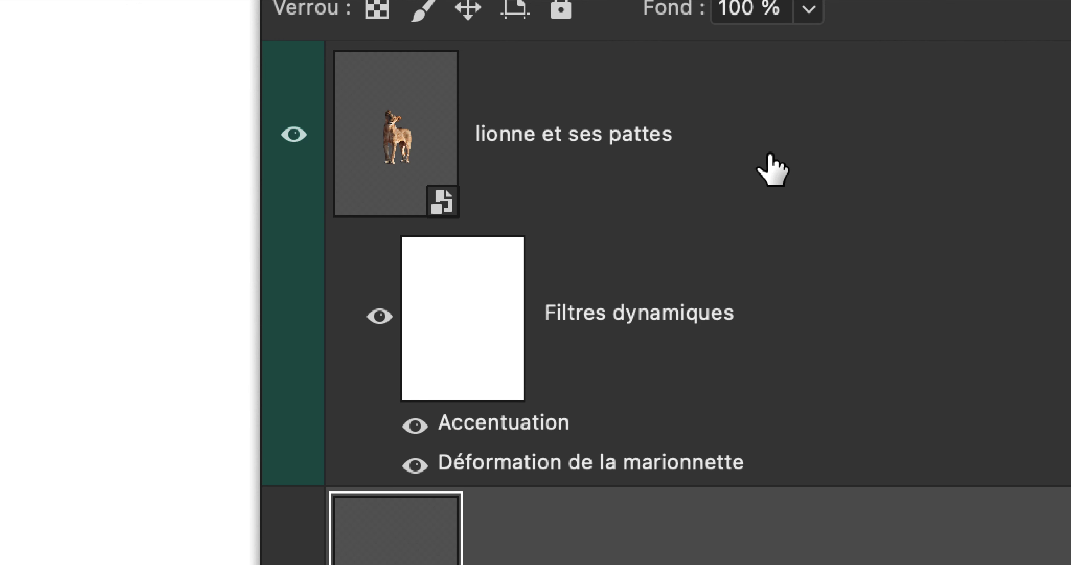
# Select layers from lionne et ses pattes to ombre sous pattes avant and group them as Groupe 1
pyautogui.click(770, 154)
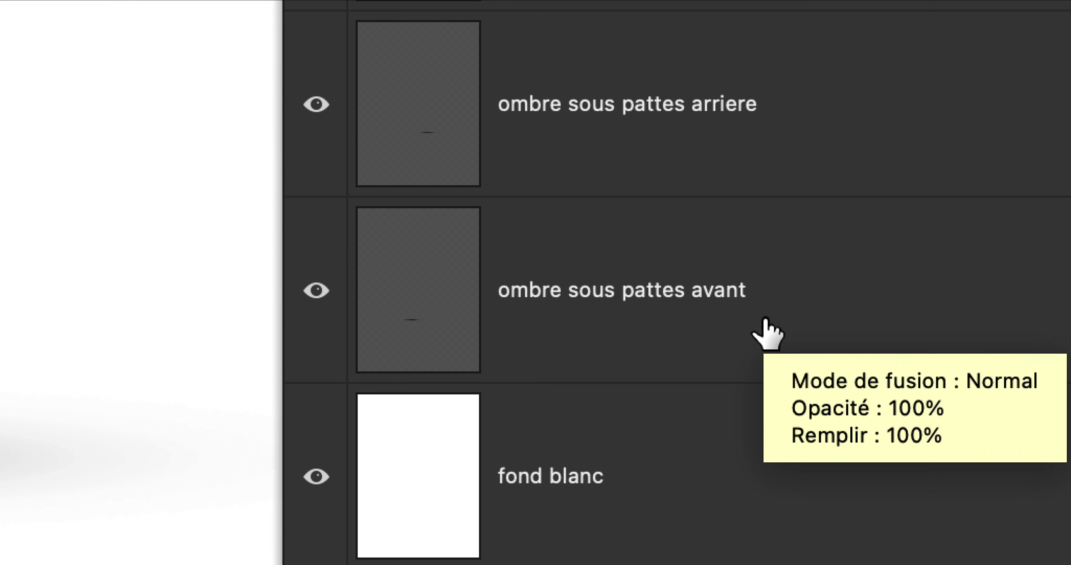
pyautogui.moveTo(753, 352)
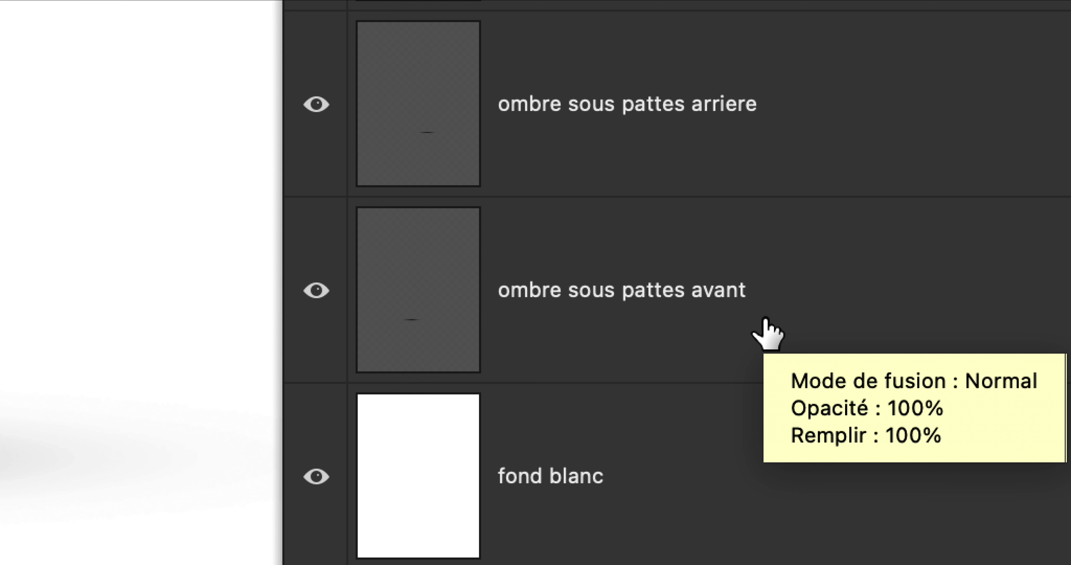
pyautogui.keyDown('shift'); pyautogui.click(765, 319); pyautogui.keyUp('shift')
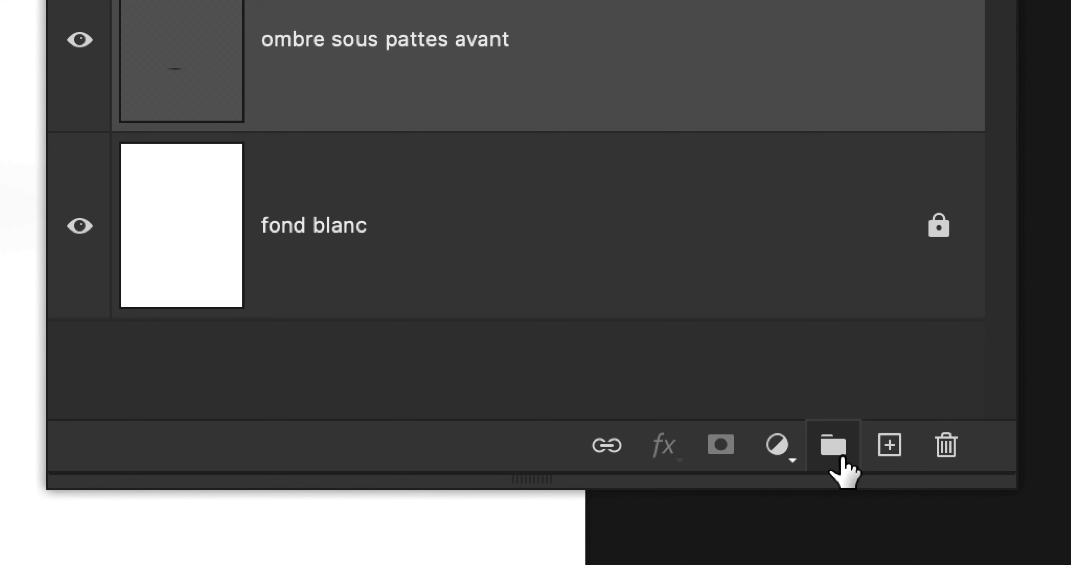
pyautogui.click(841, 459)
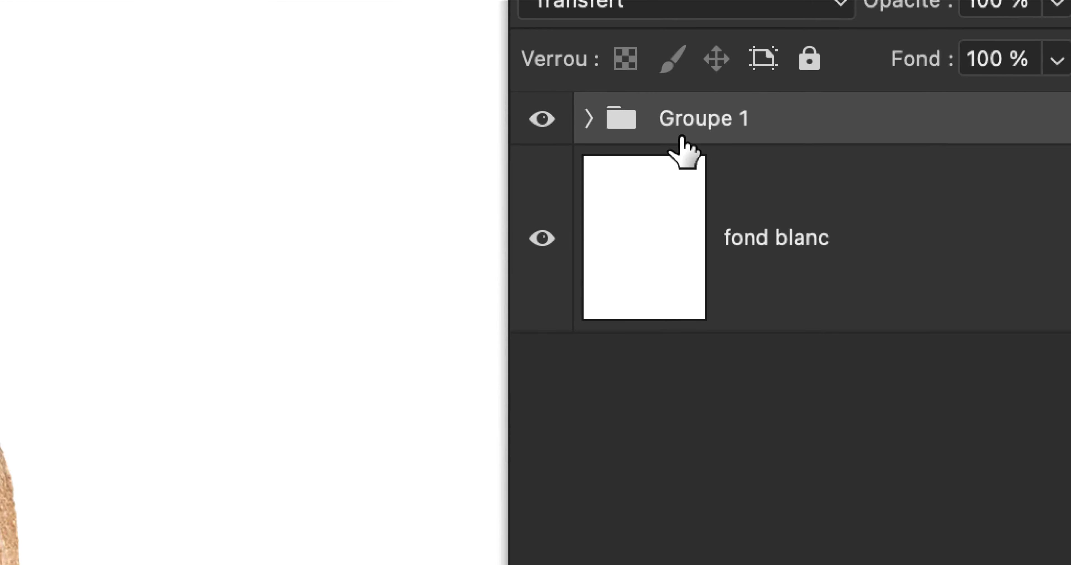
# Rename Groupe 1 to 'lionne et ses ombres', fixing the 'omrbes' typo
pyautogui.doubleClick(681, 137)
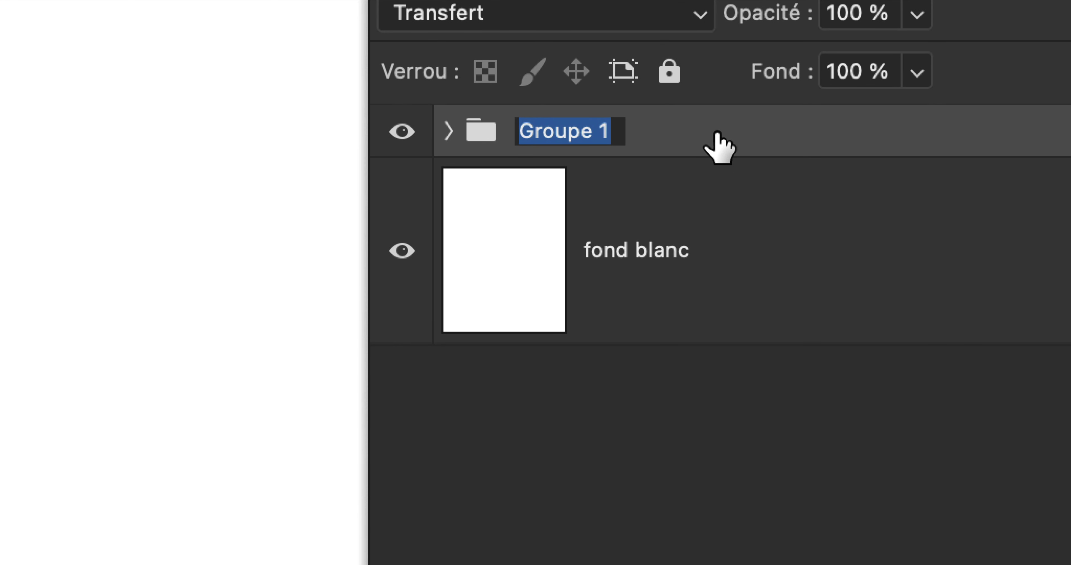
pyautogui.write('lionne et s')
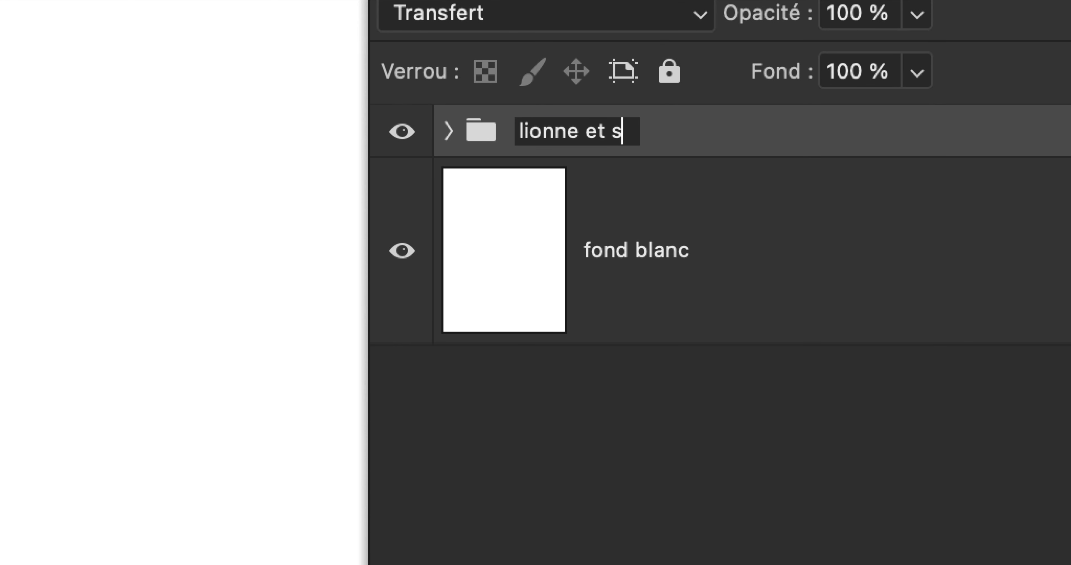
pyautogui.write('es omrbes')
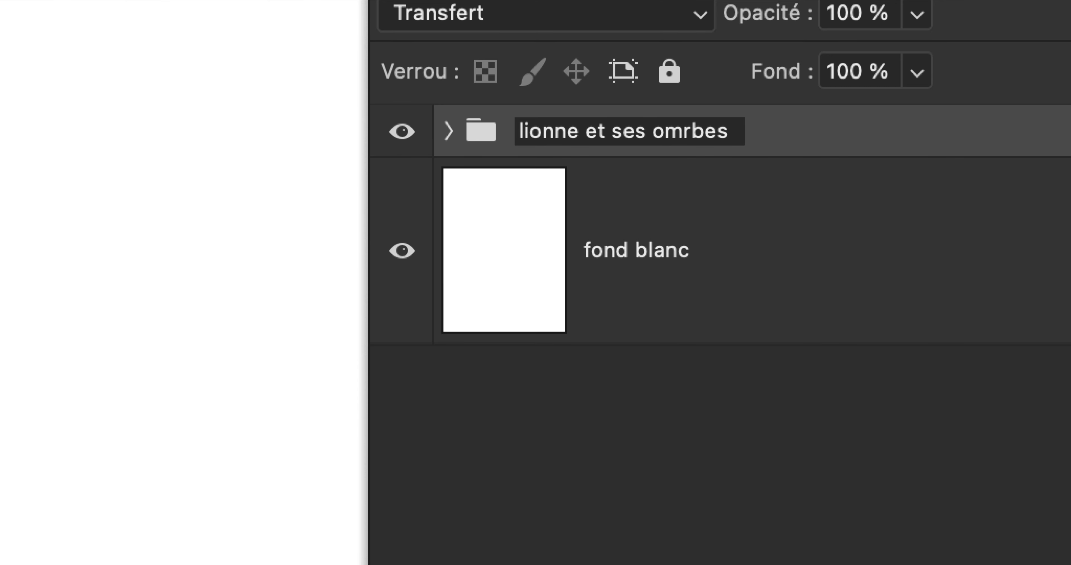
pyautogui.hotkey('ctrl', 'a')
pyautogui.click(714, 132)
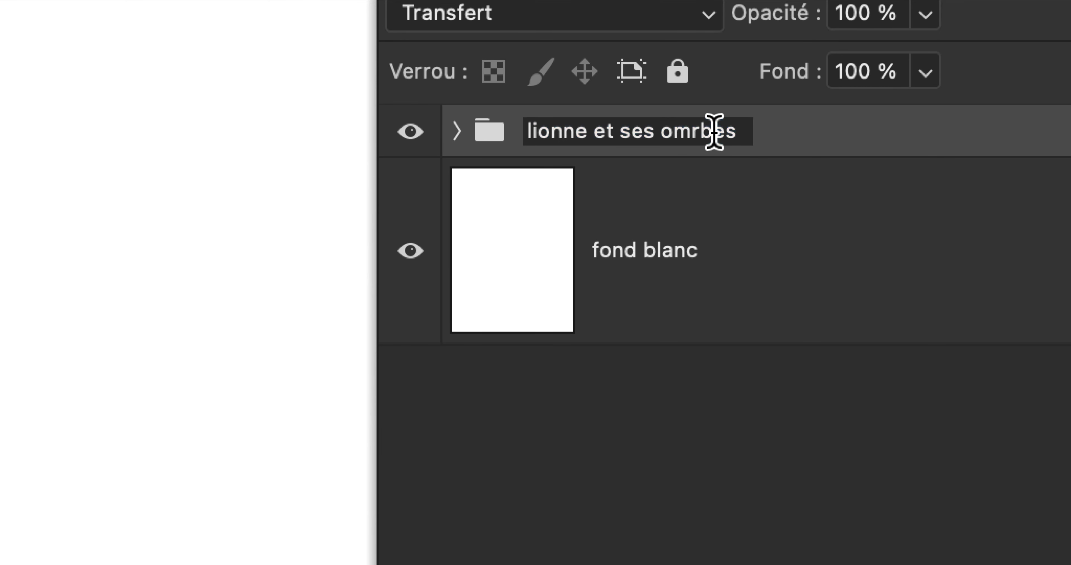
pyautogui.press('BackSpace')
pyautogui.press('BackSpace')
pyautogui.write('br')
pyautogui.press('Return')
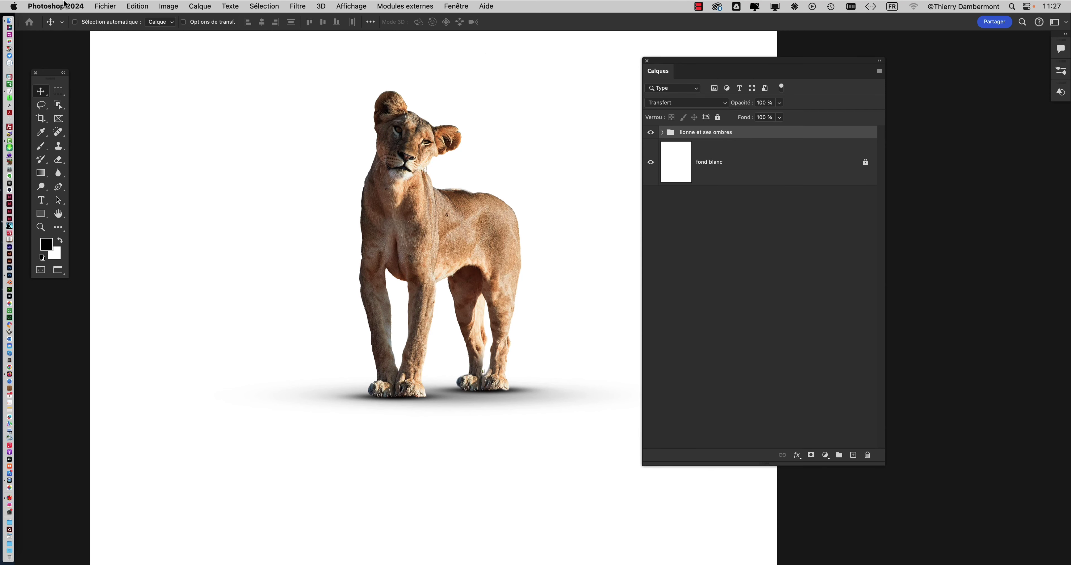
# Save the document again as Lionne - 17.psd
pyautogui.click(105, 6)
pyautogui.click(147, 122)
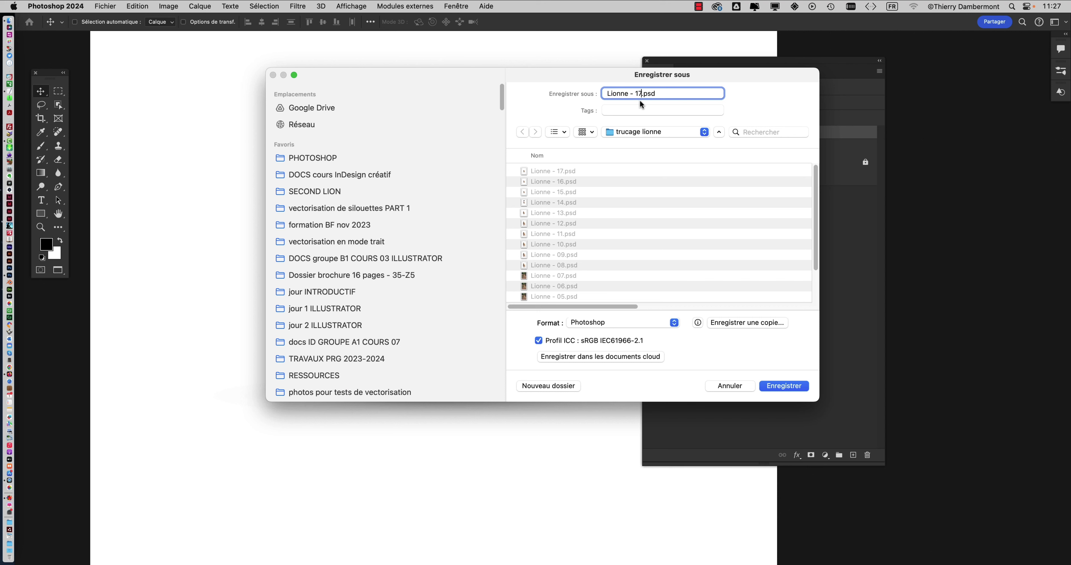
pyautogui.press('Return')
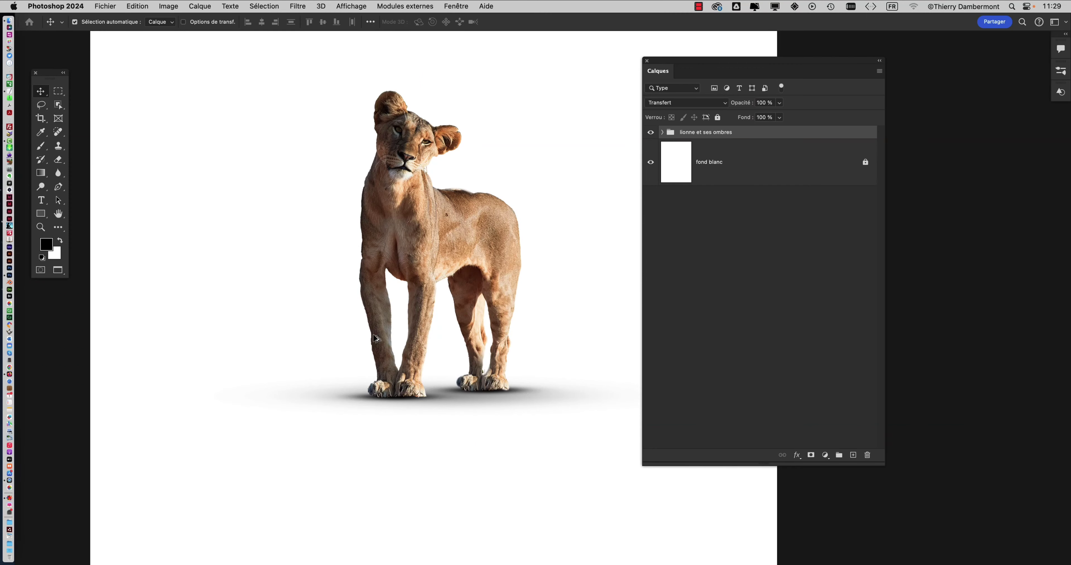
# Zoom in on the lioness's leg and move the Layers panel aside
pyautogui.keyDown('super'); pyautogui.click(379, 328); pyautogui.keyUp('super')
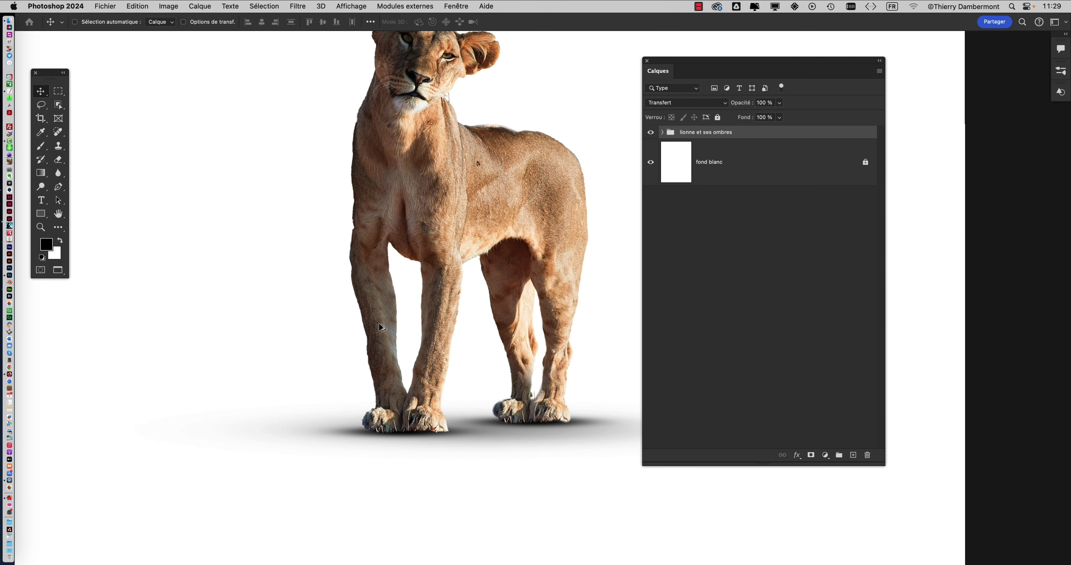
pyautogui.moveTo(663, 66); pyautogui.dragTo(722, 71)
pyautogui.scroll(4, 540, 129)
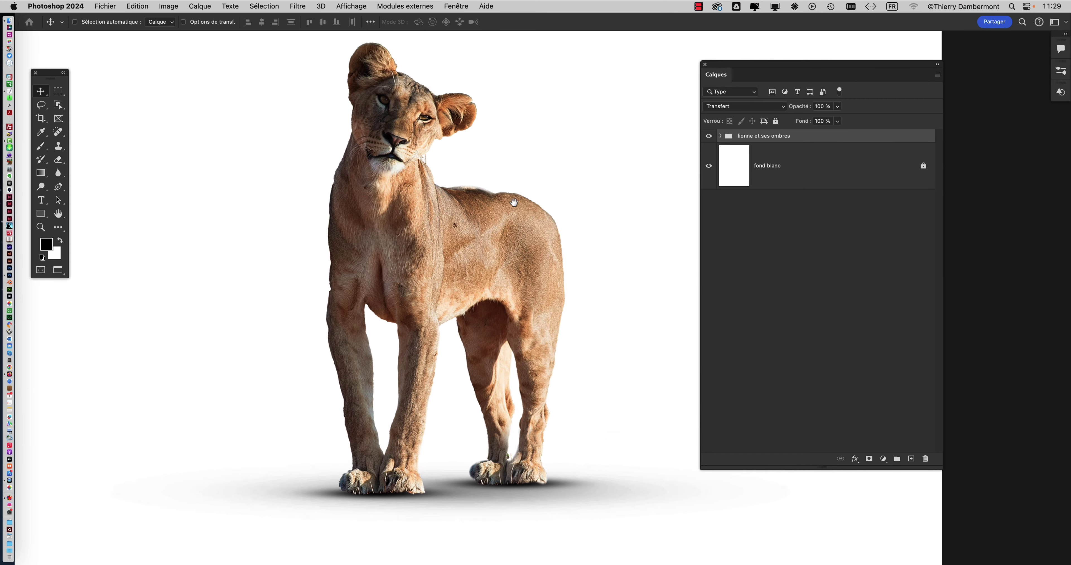